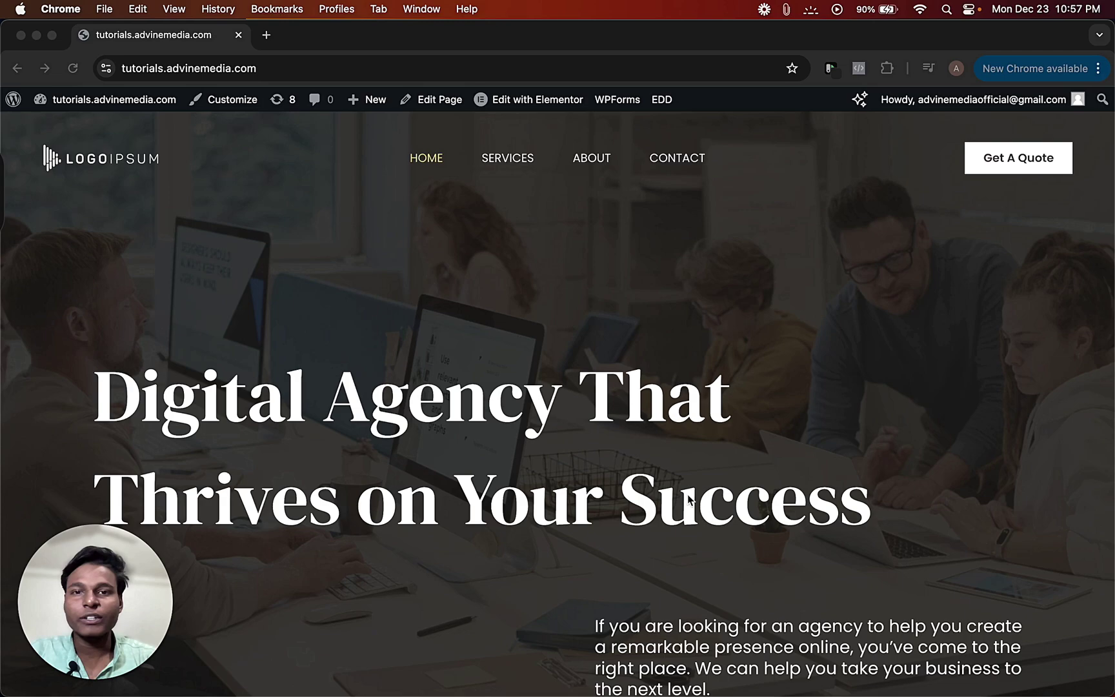
- Open the site's plugin administration and go to the page for adding a new plugin
click(66, 105)
mouse_move(79, 106)
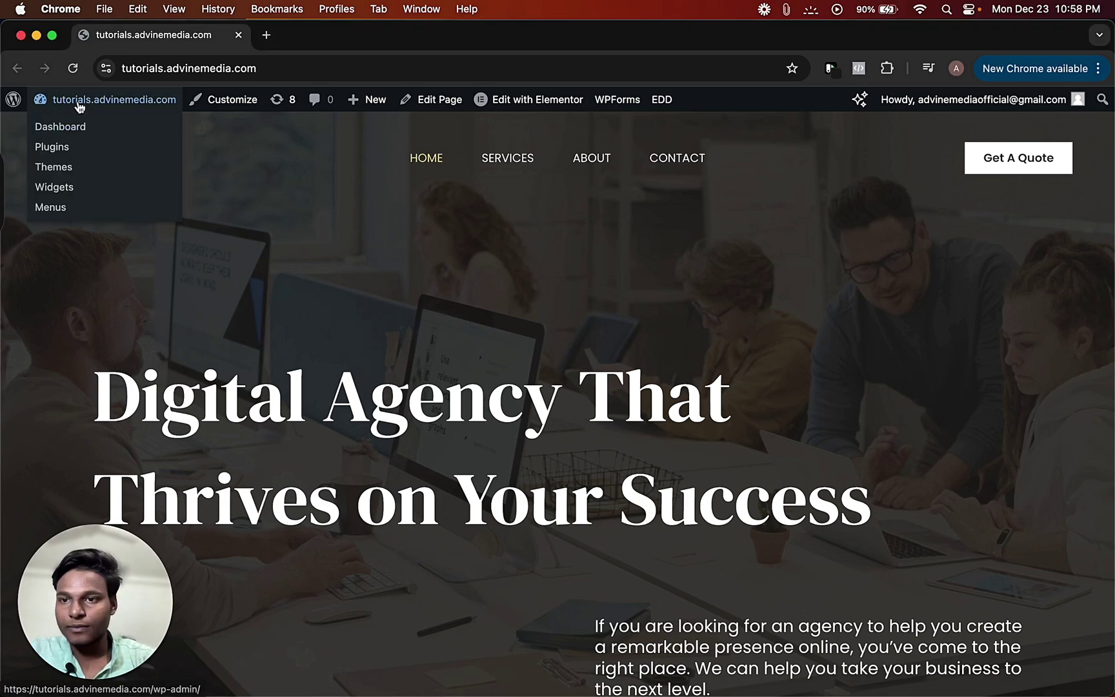
click(61, 153)
scroll(40, 322, down, 3)
mouse_move(41, 412)
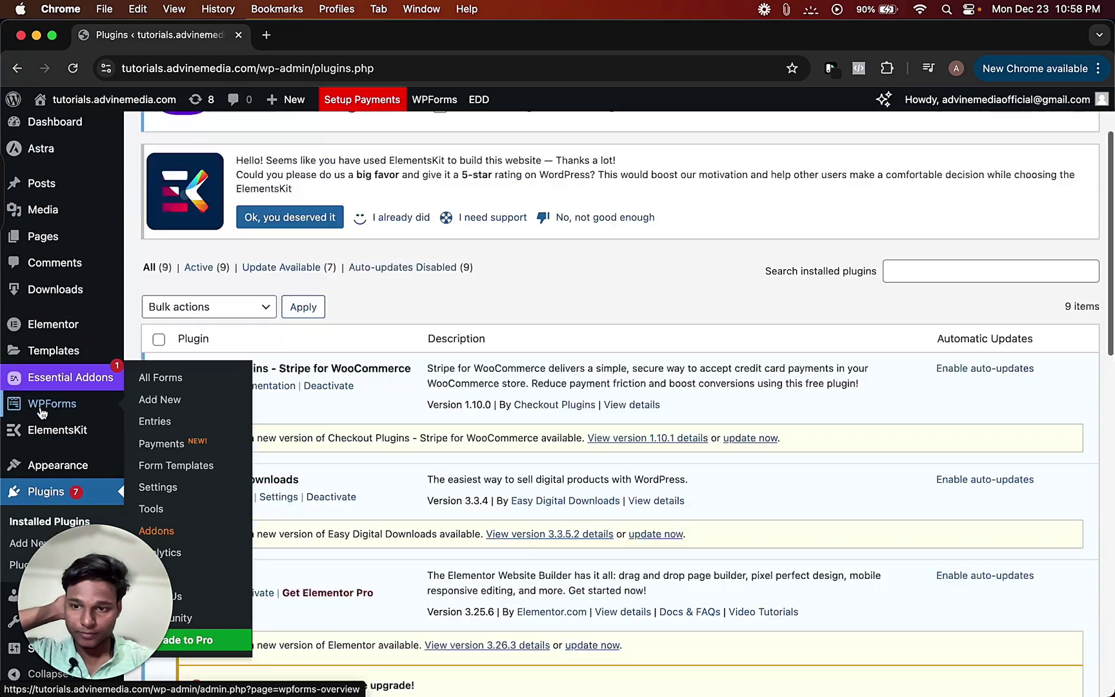
scroll(40, 413, down, 8)
drag(92, 588, 1055, 574)
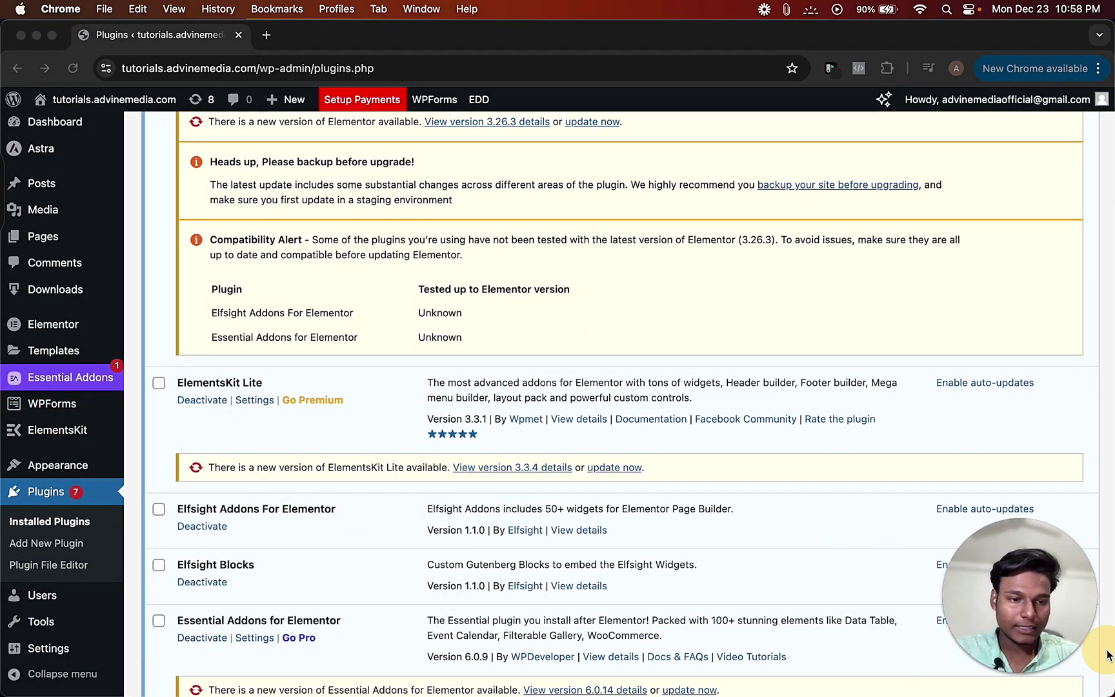
click(65, 542)
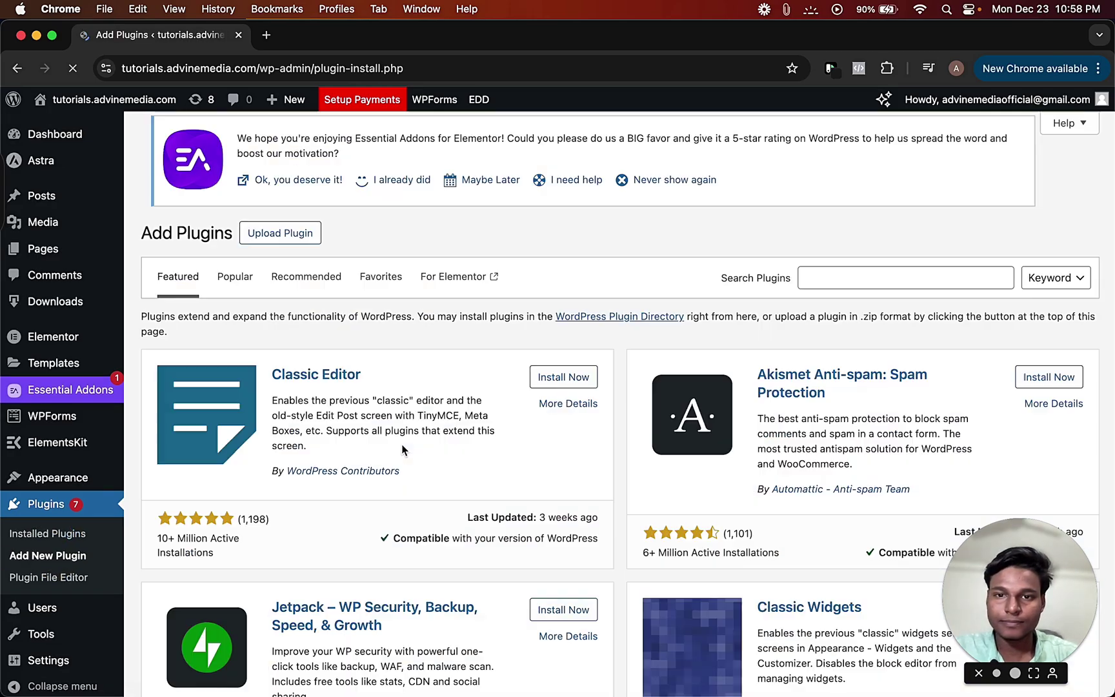
- Search the plugin directory for "elementor header and footer" and install and activate Ultimate Addons for Elementor
click(823, 278)
text(e)
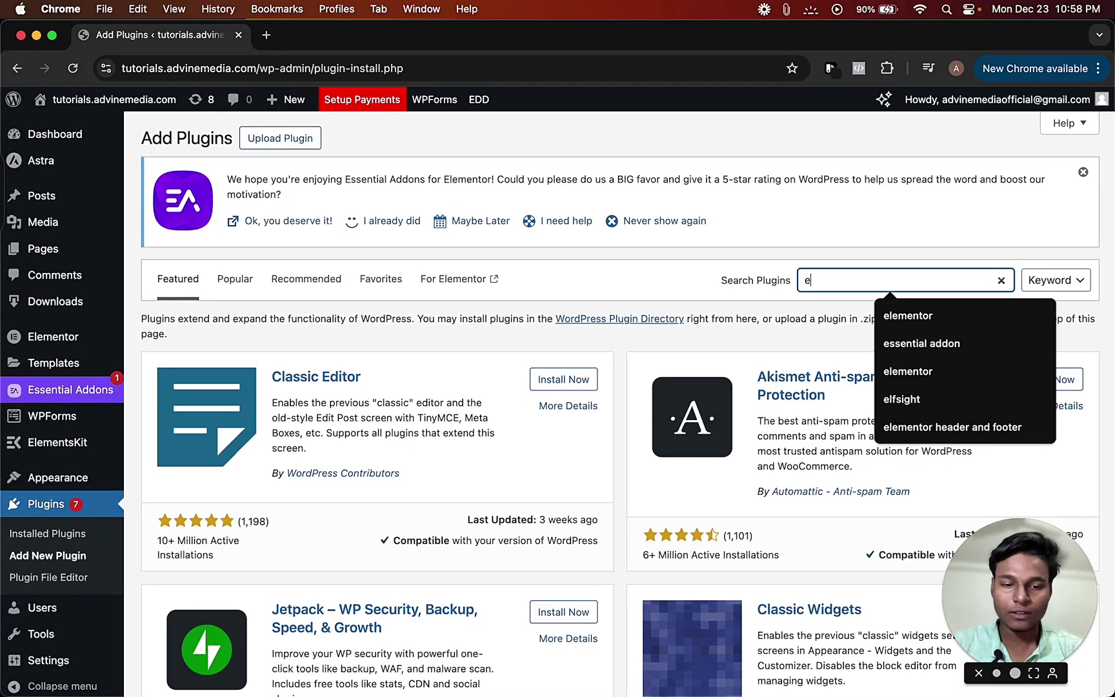
text(lemen)
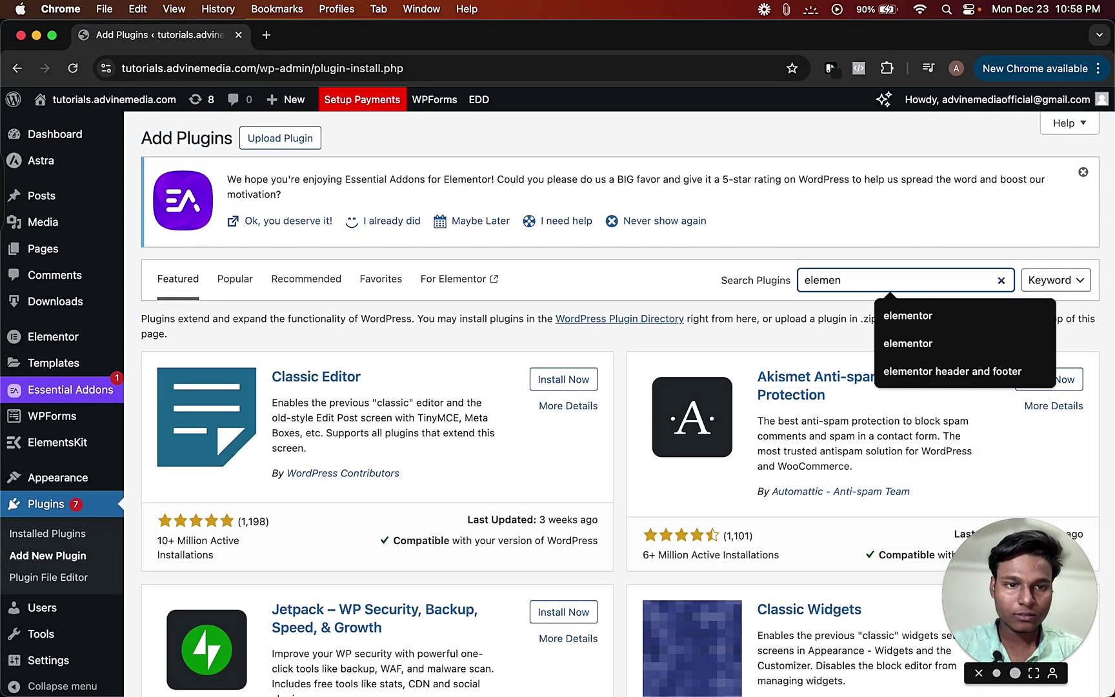
text(tor header)
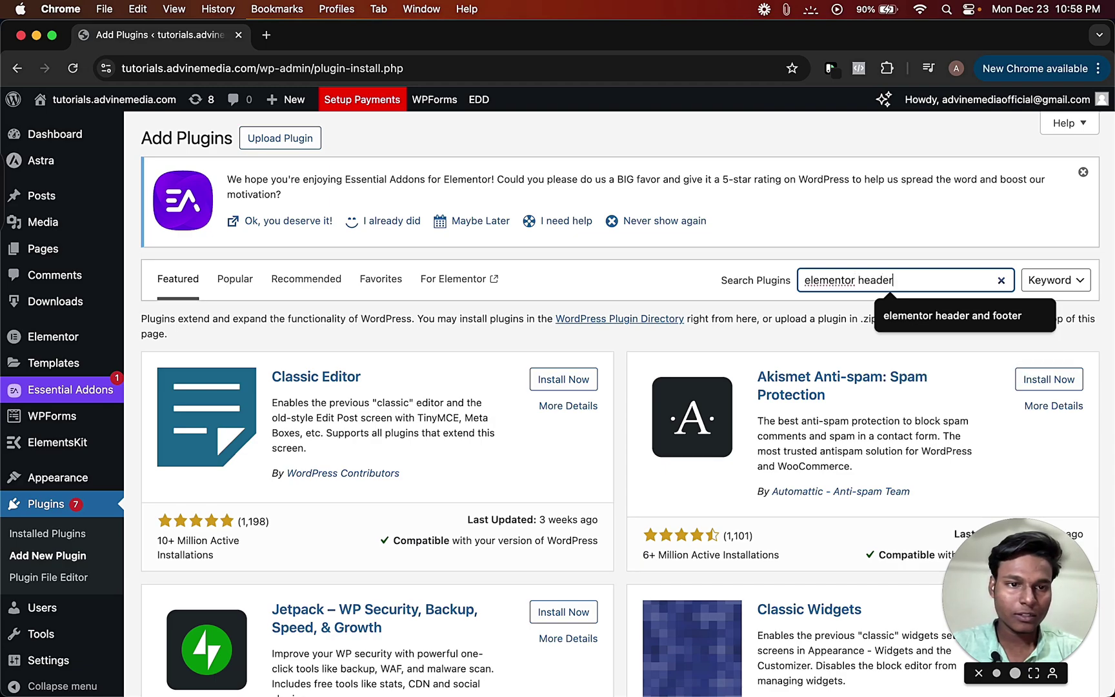
text( and footer)
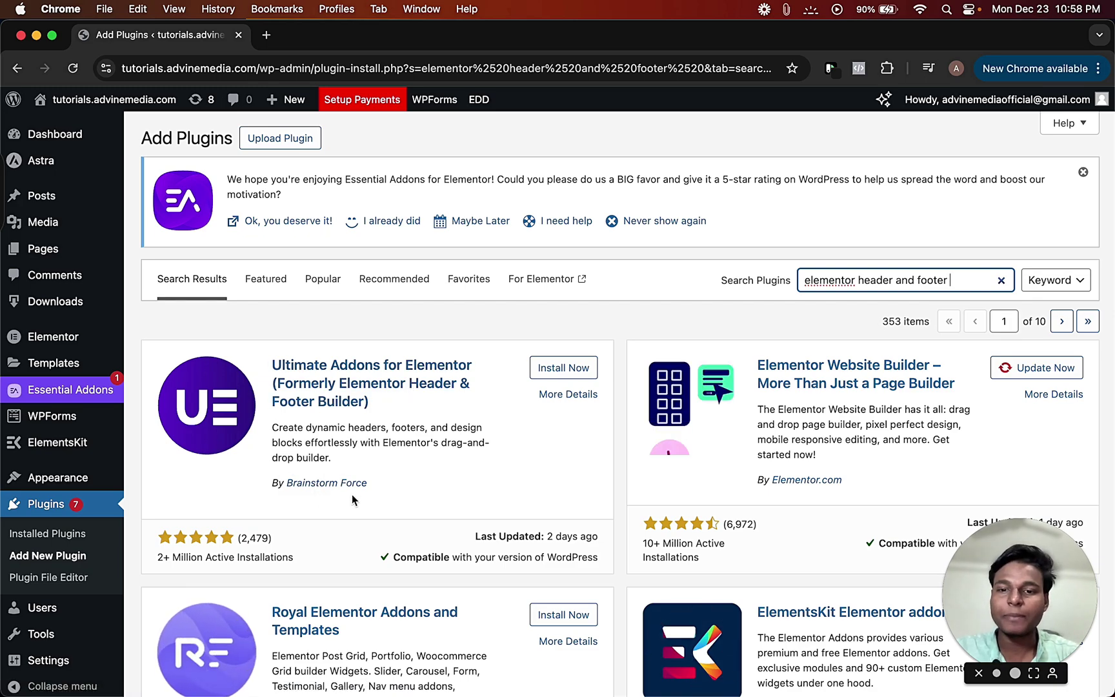
click(565, 369)
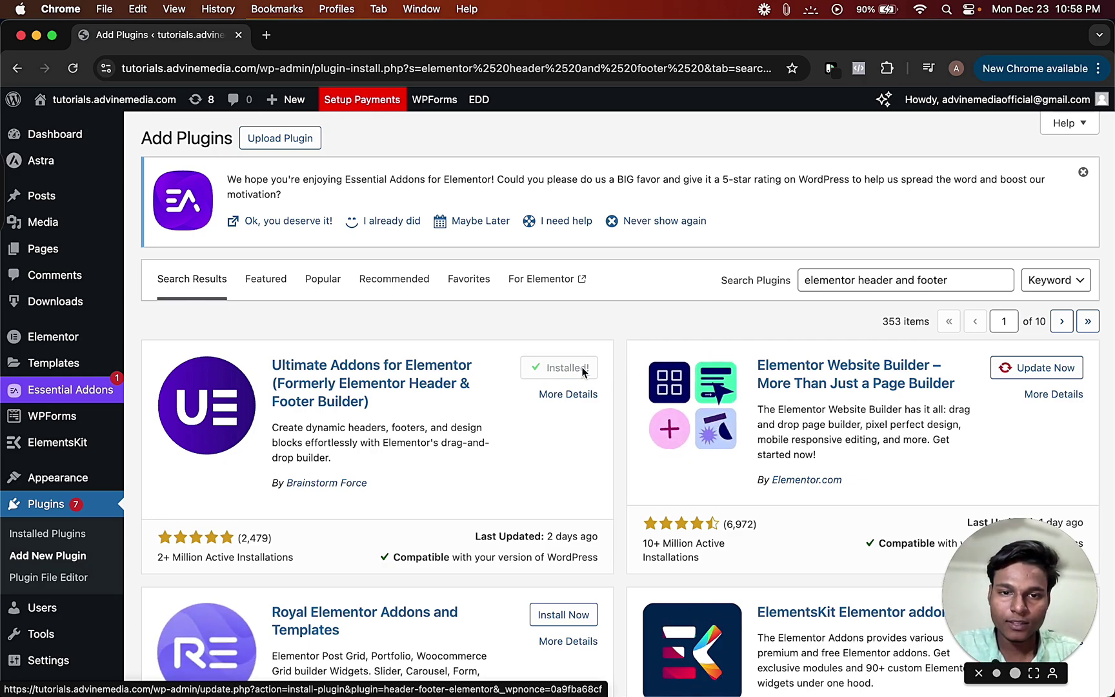
click(563, 369)
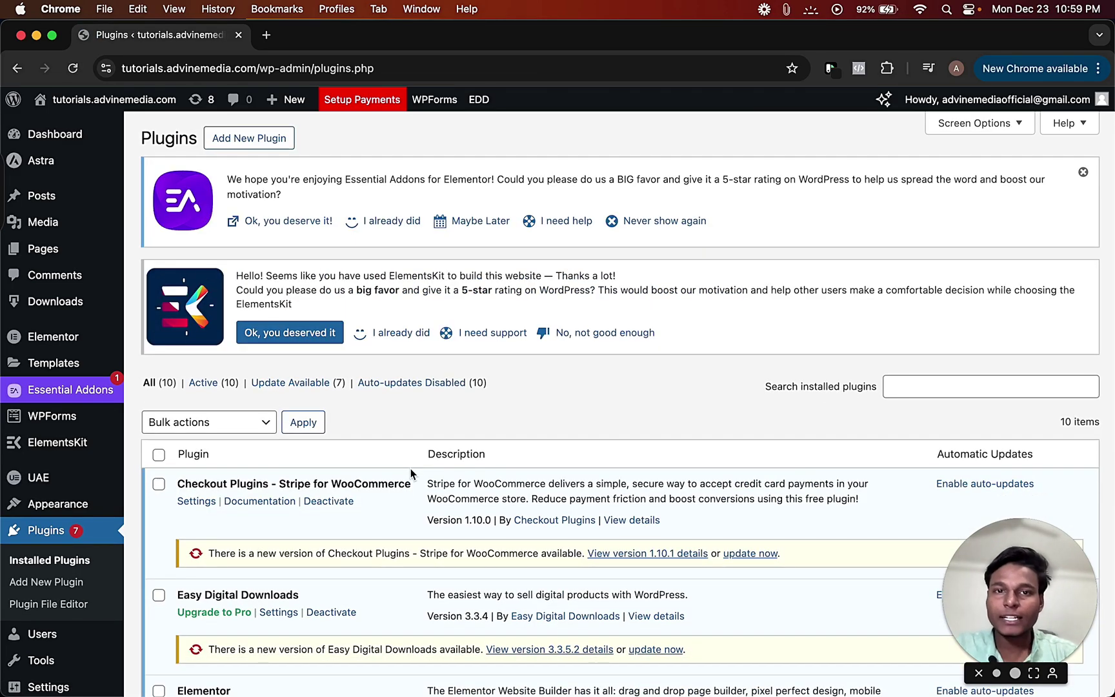
- Create a new template in the UAE Header & Footer Builder and title it "Header"
mouse_move(55, 490)
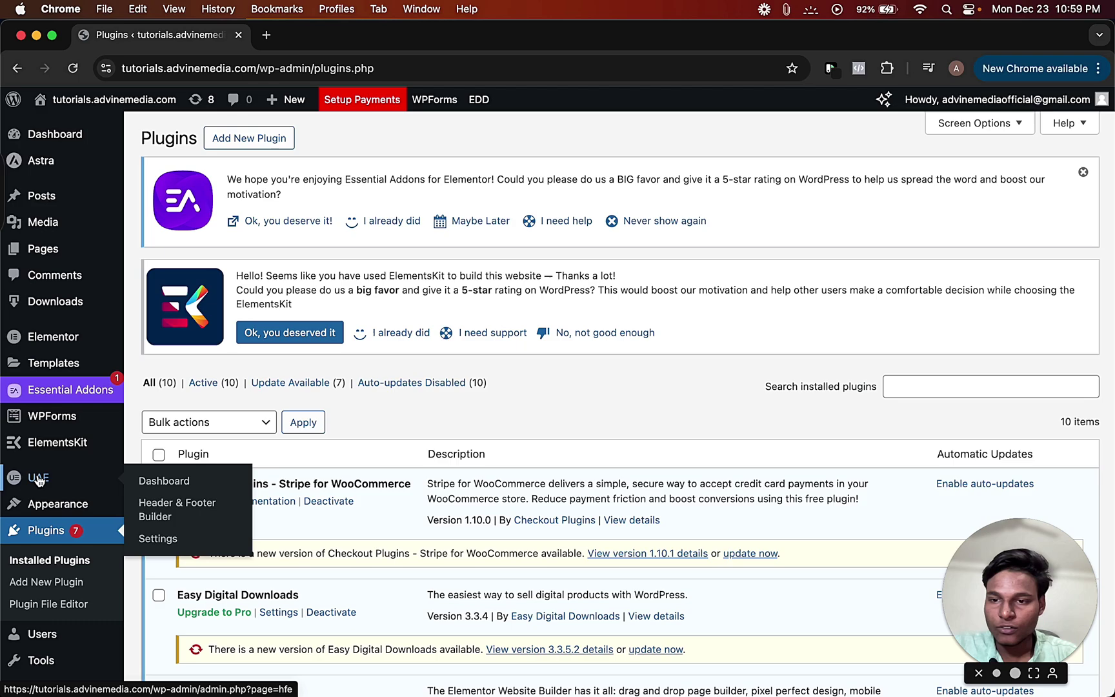
click(164, 511)
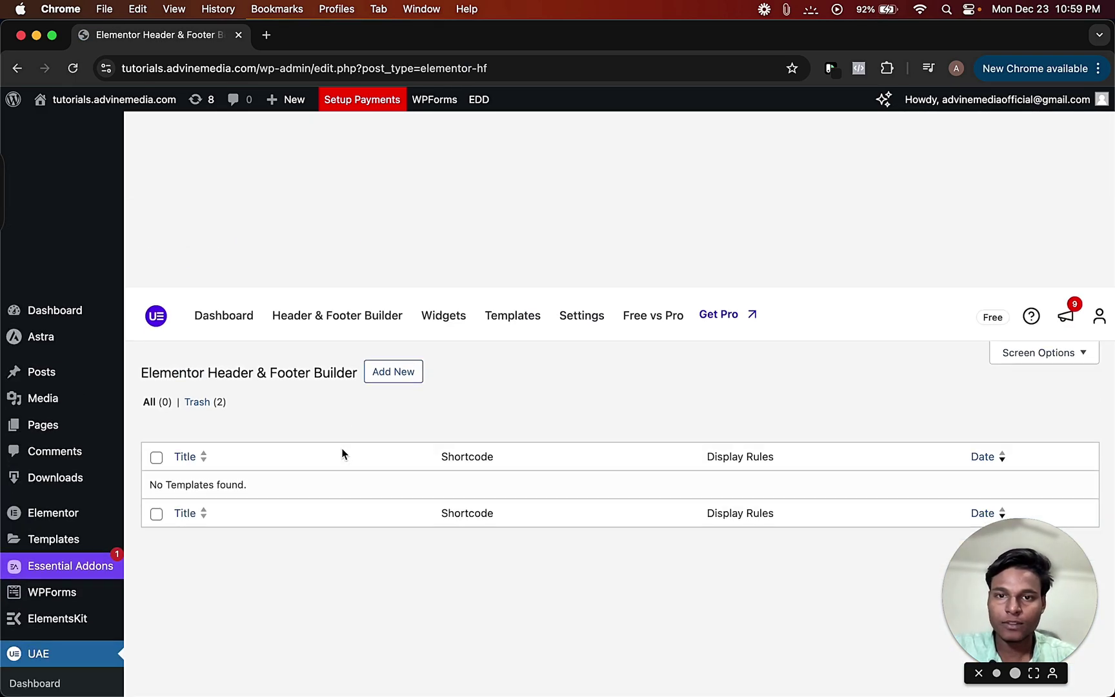
click(382, 201)
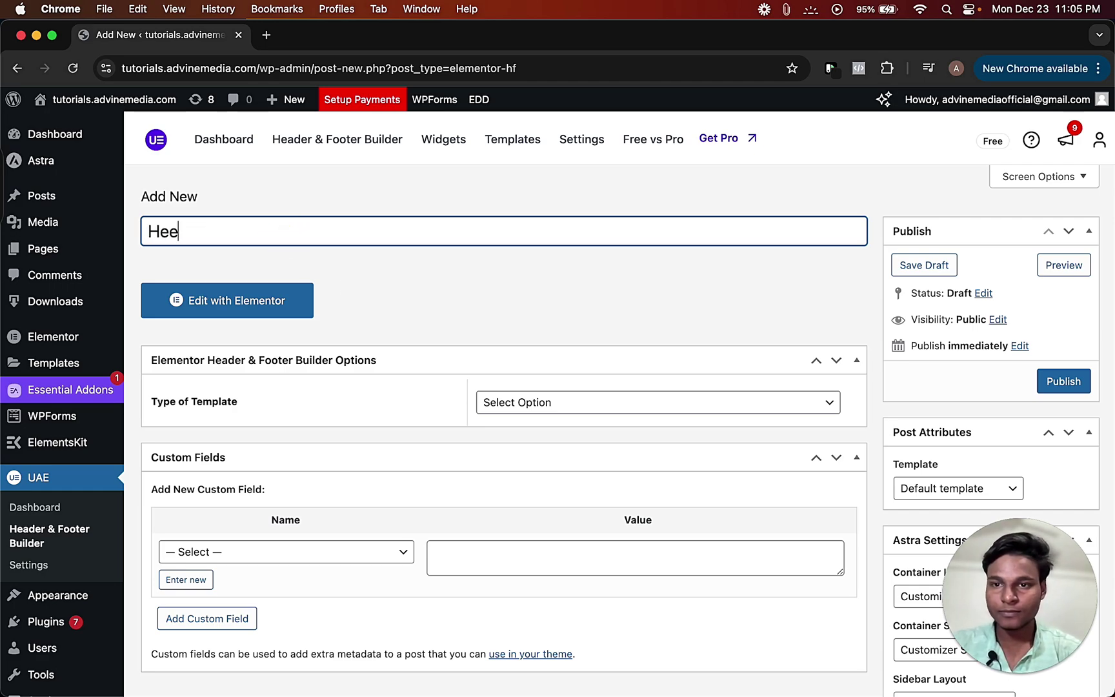
click(508, 317)
- Set the template type to Header and display it on the Entire Website
scroll(510, 316, down, 2)
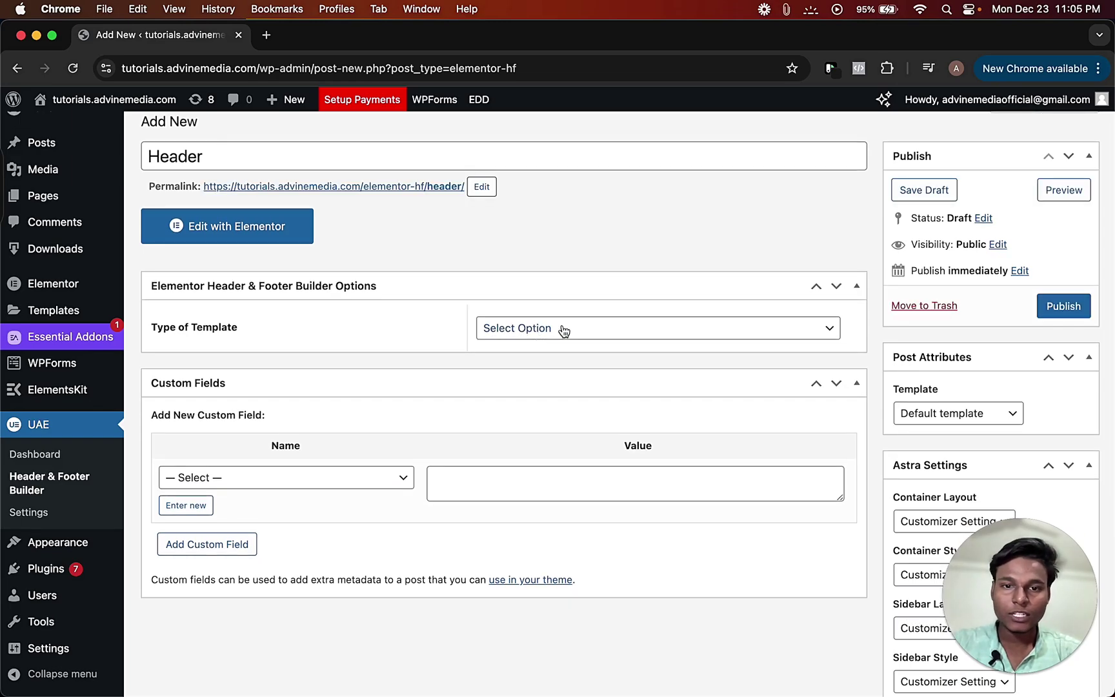
click(563, 331)
click(548, 351)
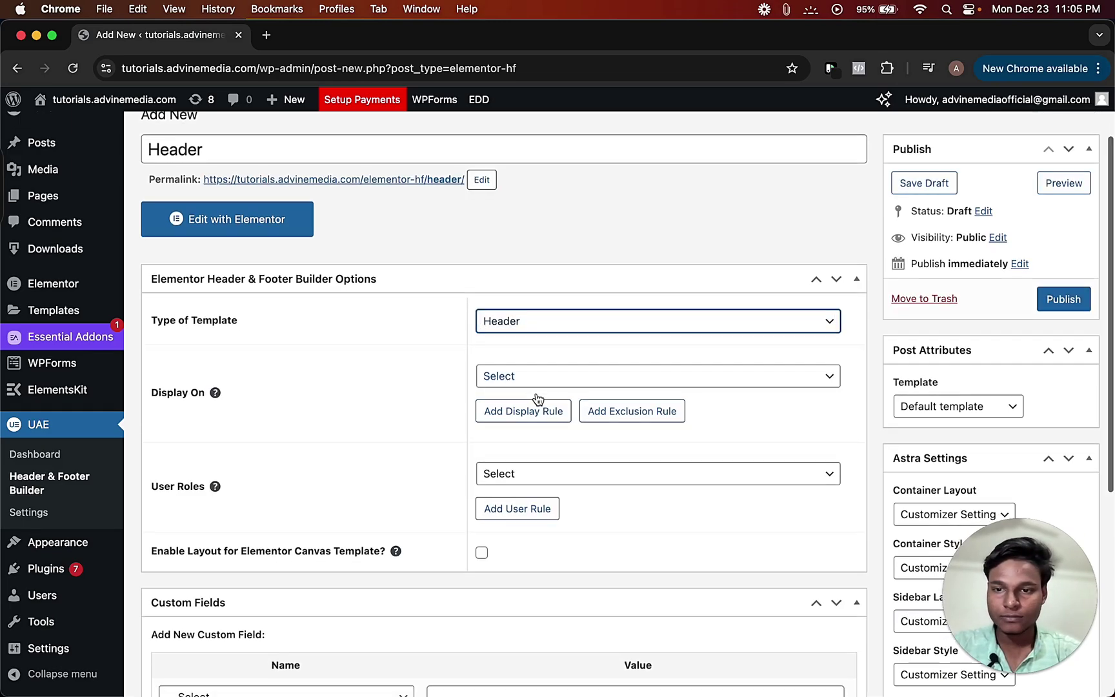
scroll(537, 398, down, 3)
click(555, 257)
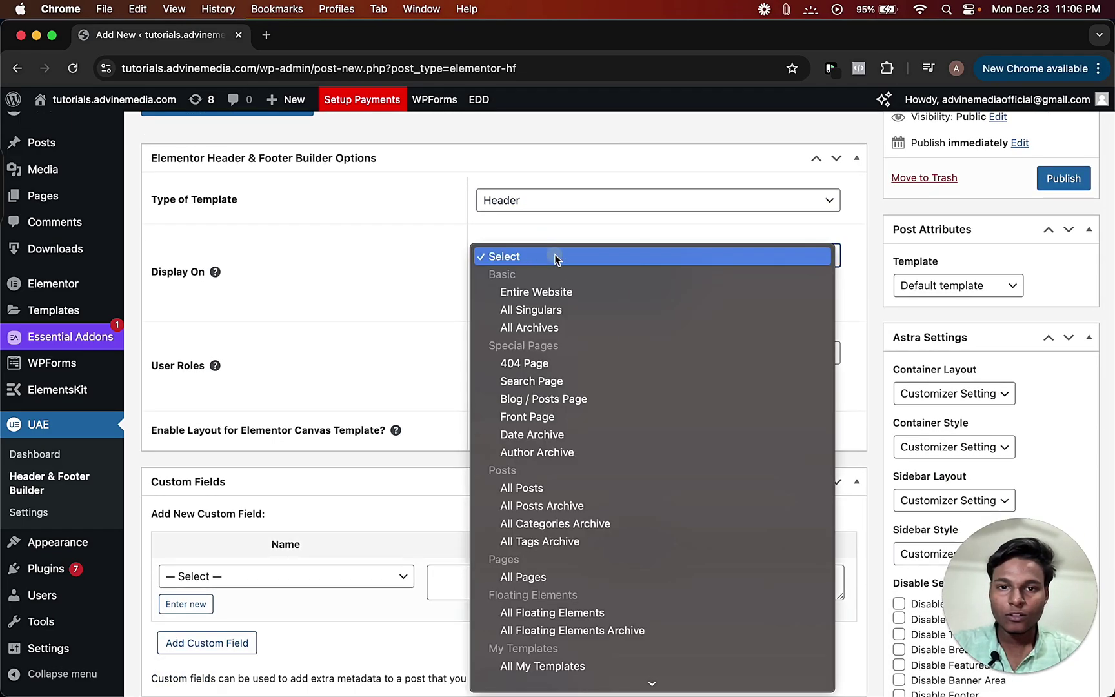
click(567, 292)
scroll(564, 409, down, 2)
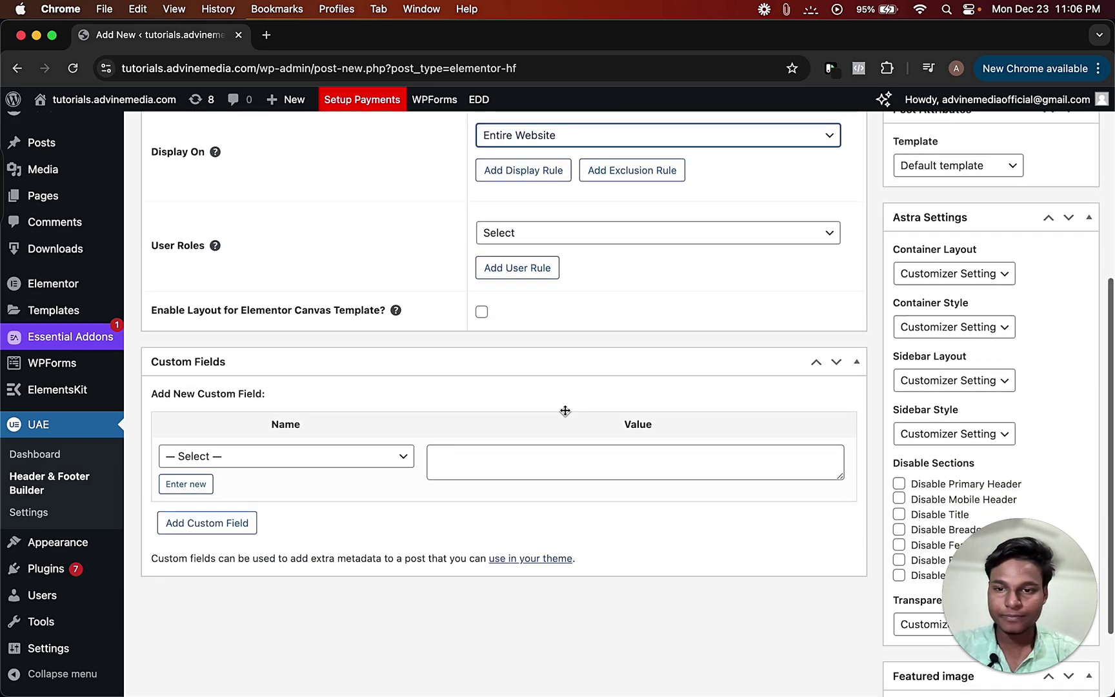
- Publish the Header template
scroll(564, 409, up, 3)
scroll(645, 413, up, 5)
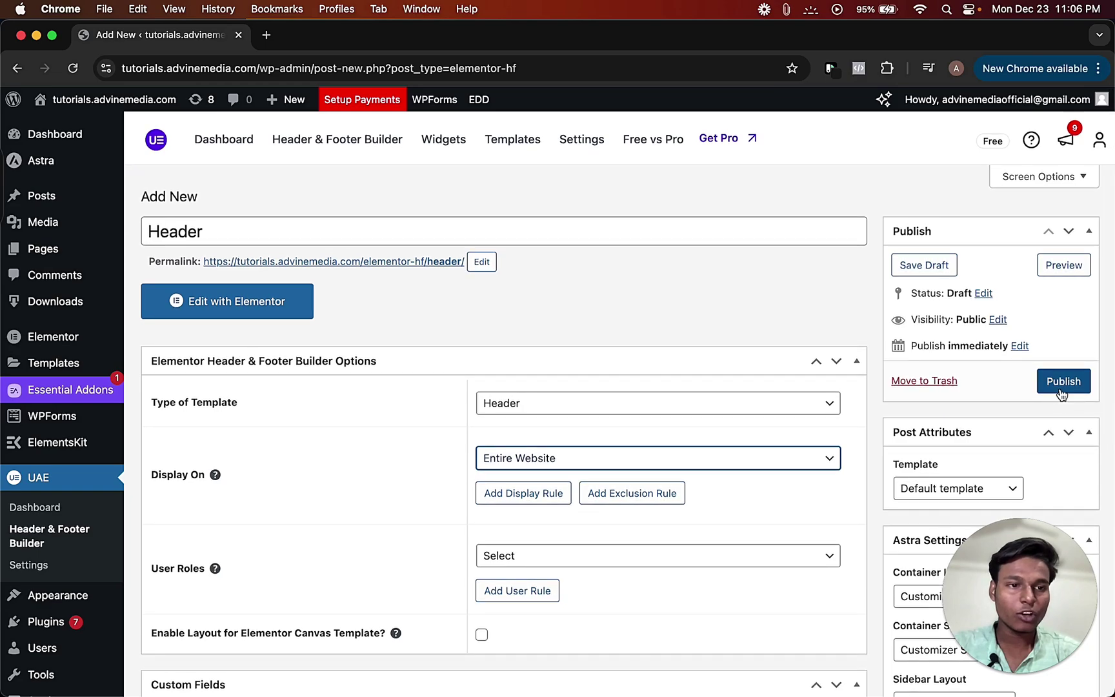
click(1062, 384)
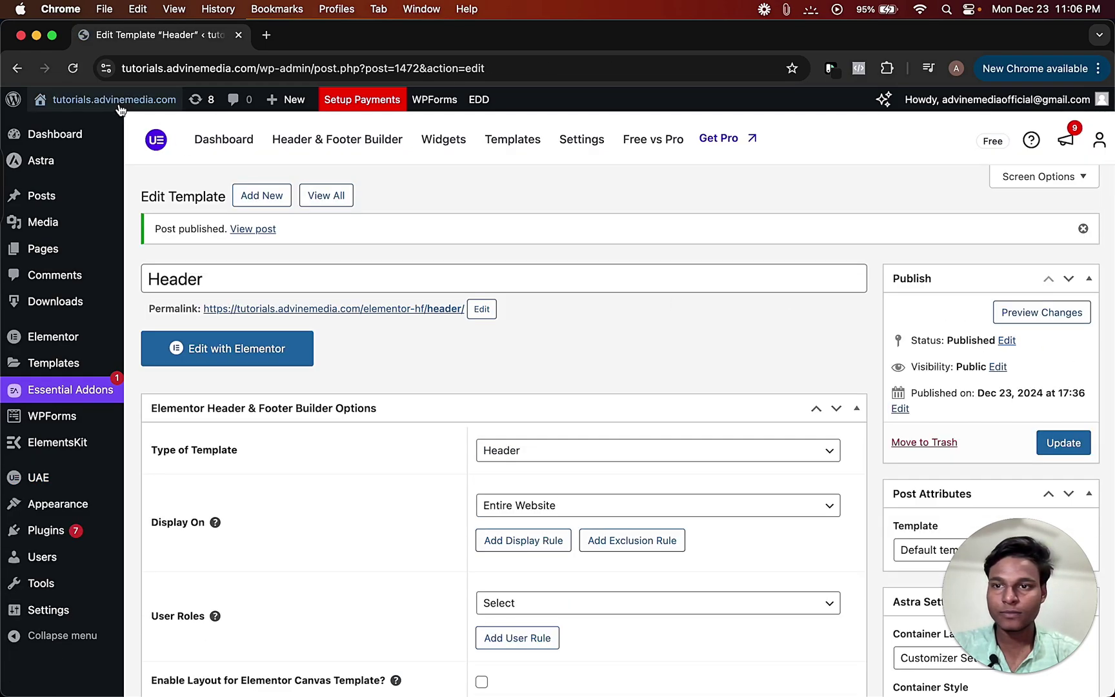
- Open the live site in a new tab and check its header area
mouse_move(113, 102)
right_click(94, 126)
click(124, 133)
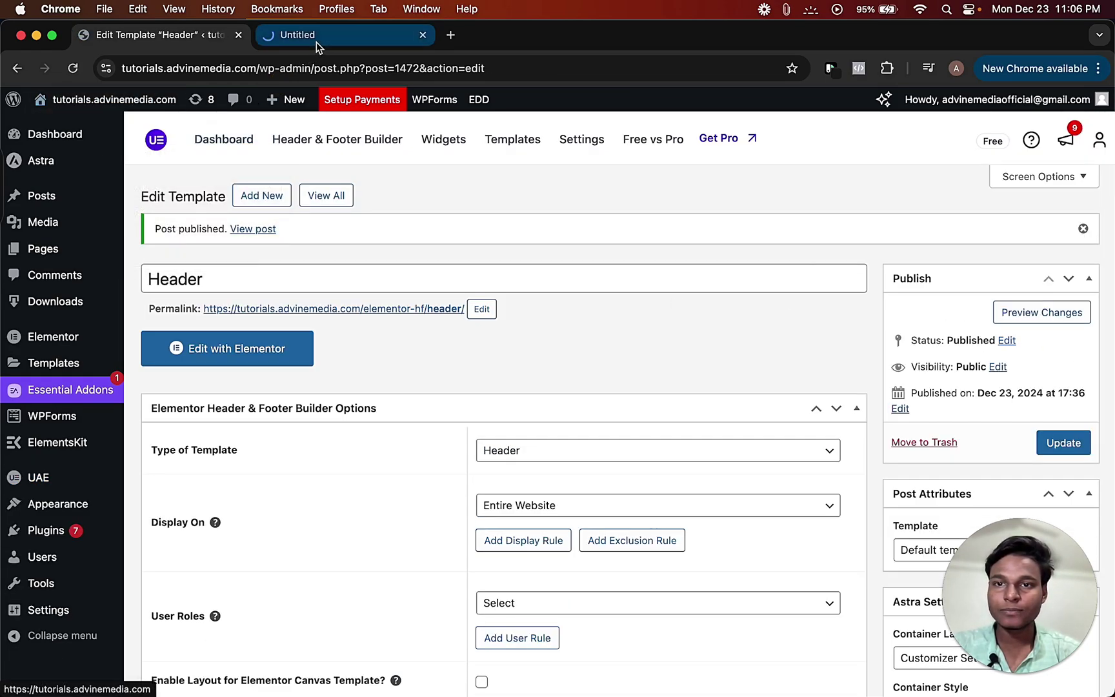
click(320, 35)
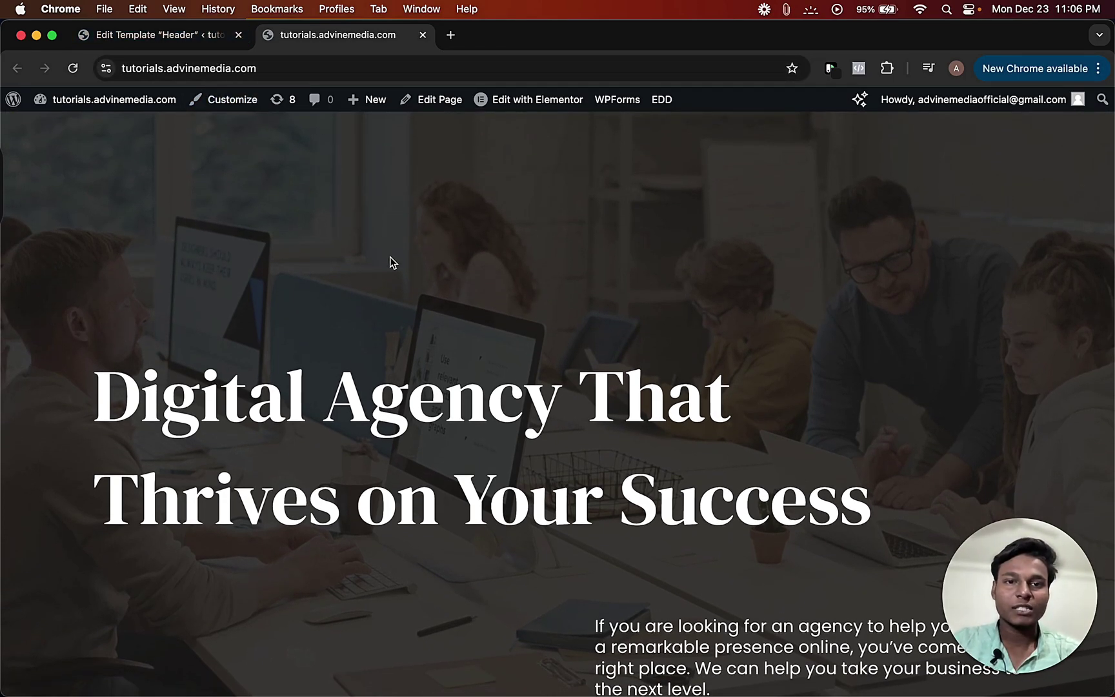
- Return to the Header template, open it in Elementor and add a flexbox container with row direction
click(177, 33)
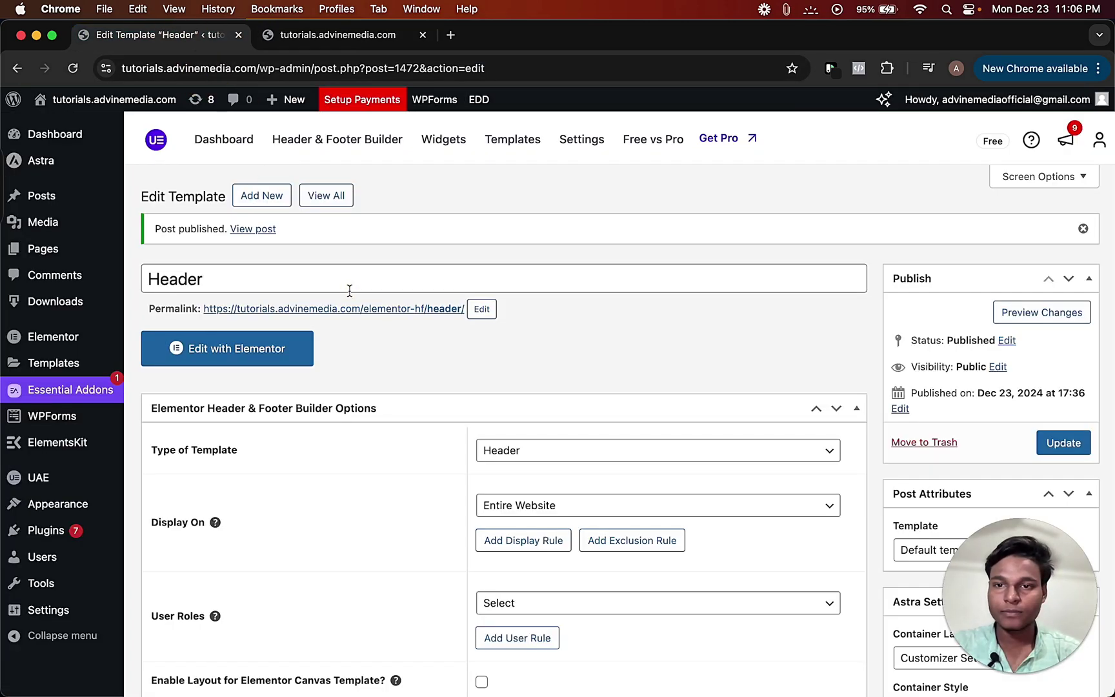
click(262, 361)
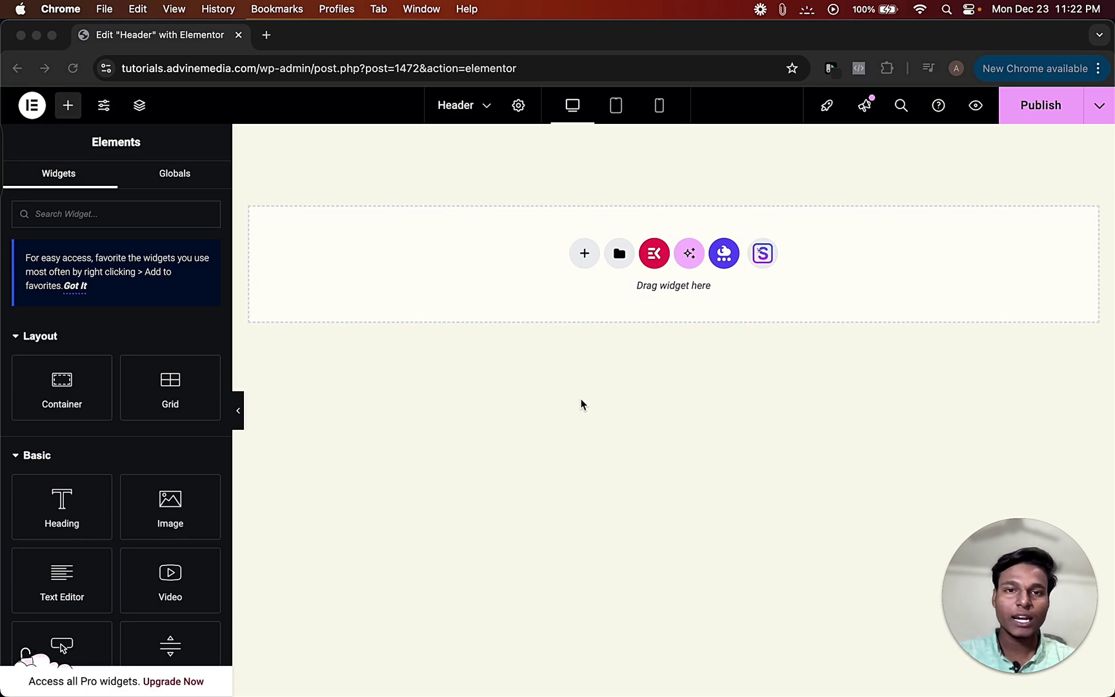
click(578, 256)
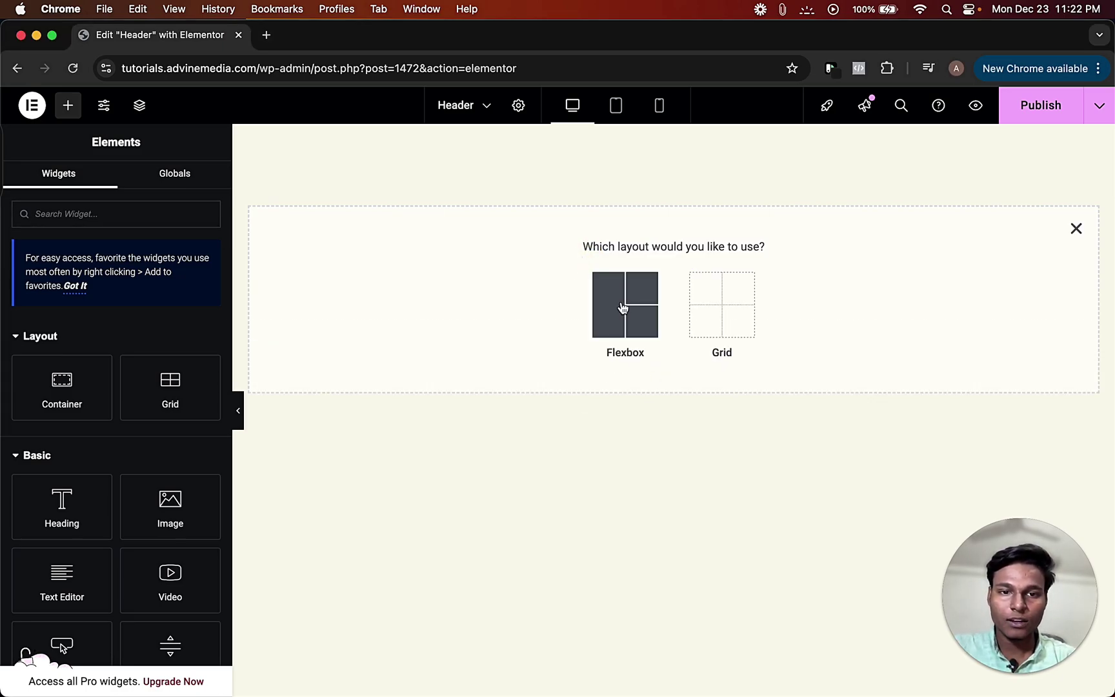
click(622, 306)
click(552, 297)
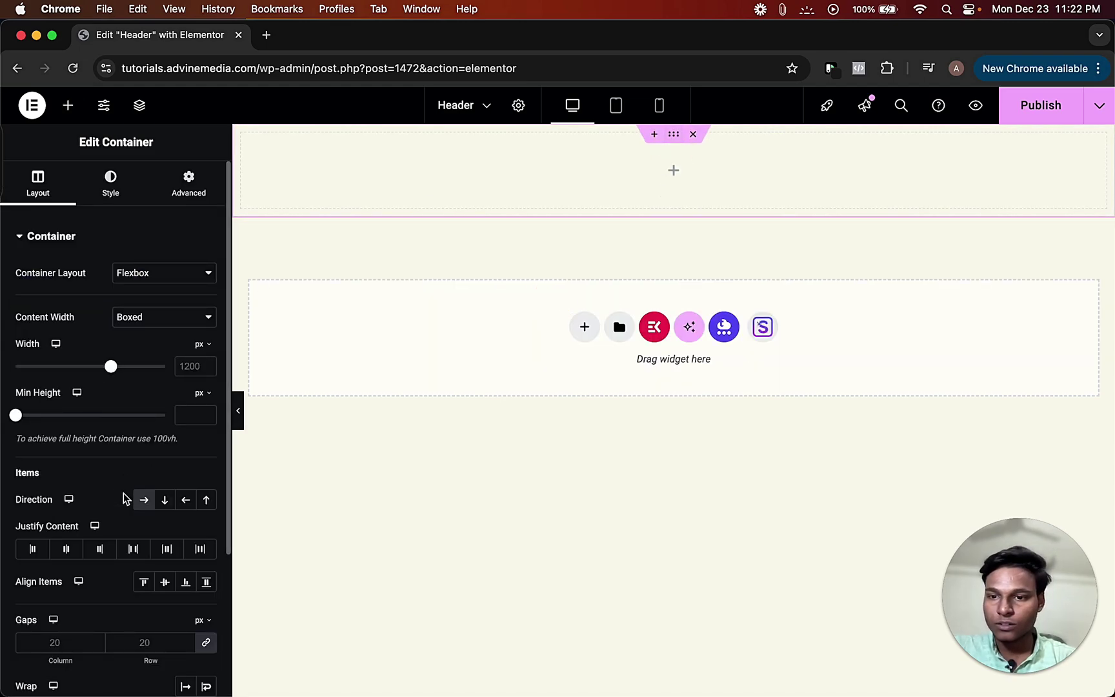
- Set both Justify Content and Align Items of the container to Center
scroll(119, 525, down, 2)
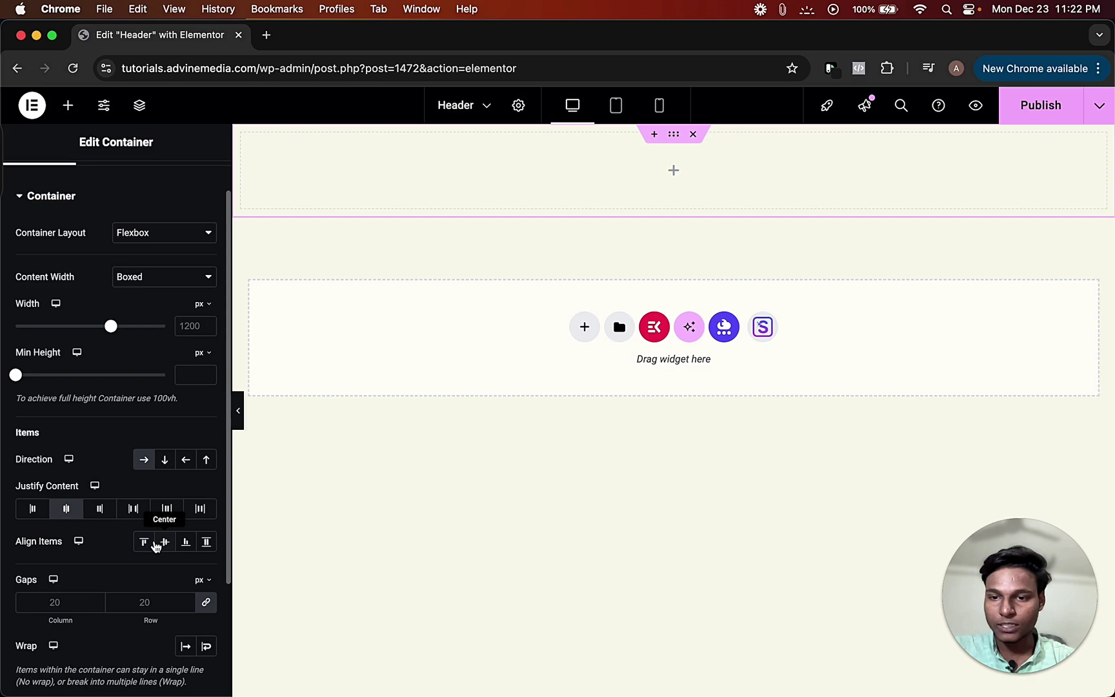
click(155, 546)
scroll(192, 171, up, 2)
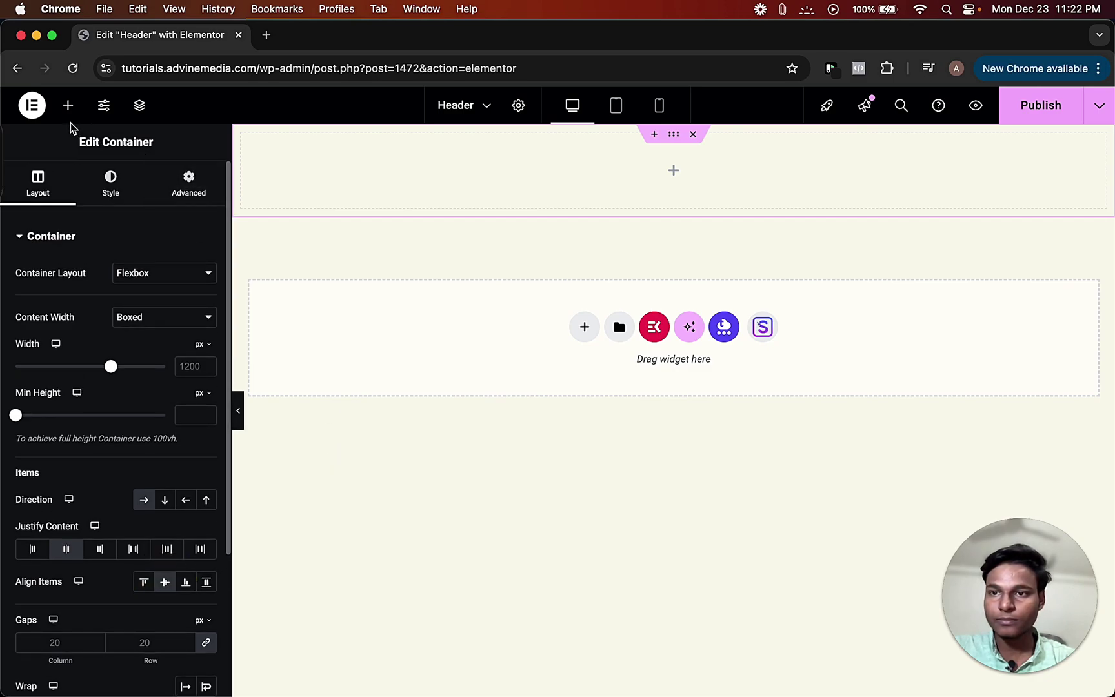
- Nest a new container inside the header container, keeping Full Width content, and set its width to 32%
click(67, 105)
drag(69, 378, 443, 170)
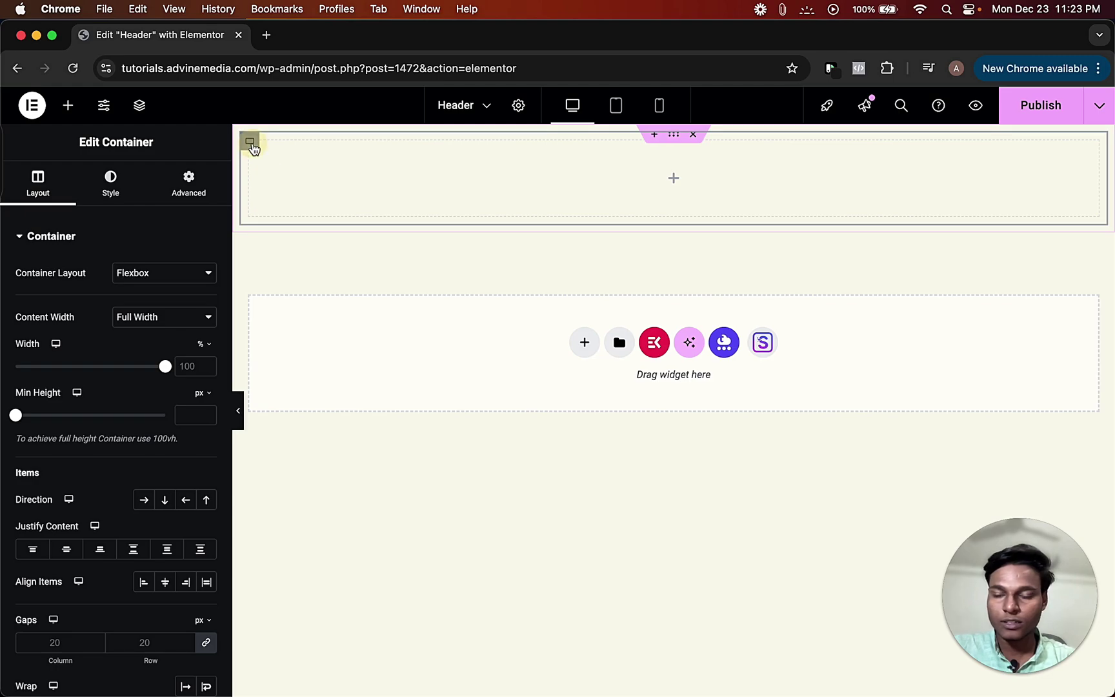
click(162, 320)
click(161, 324)
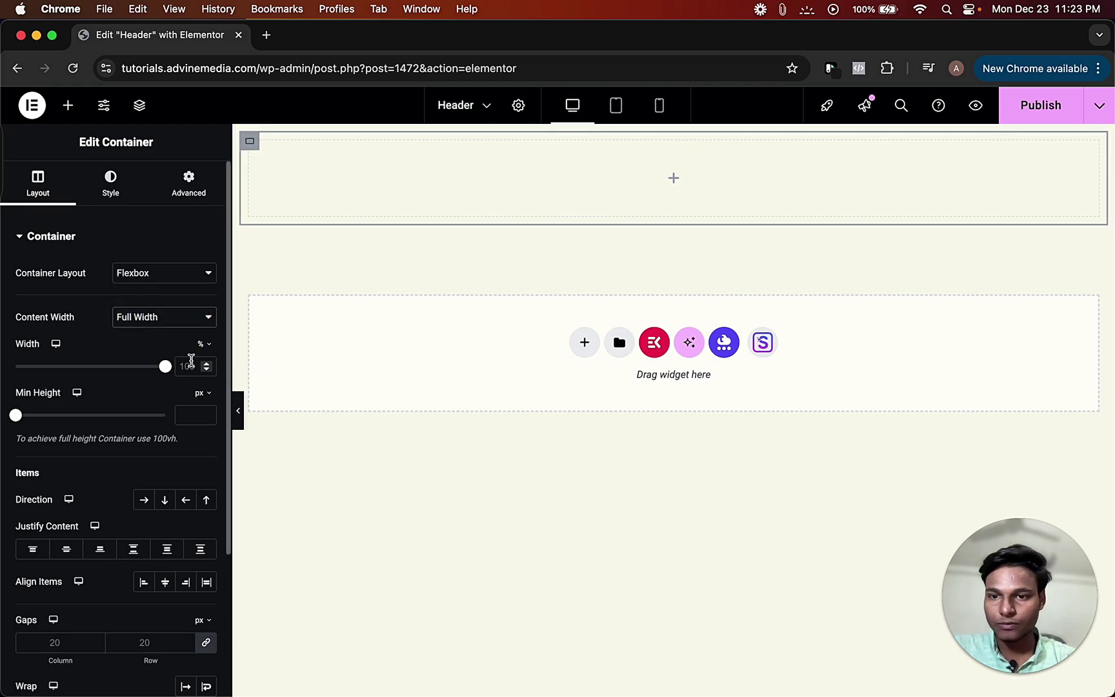
click(192, 366)
text(32)
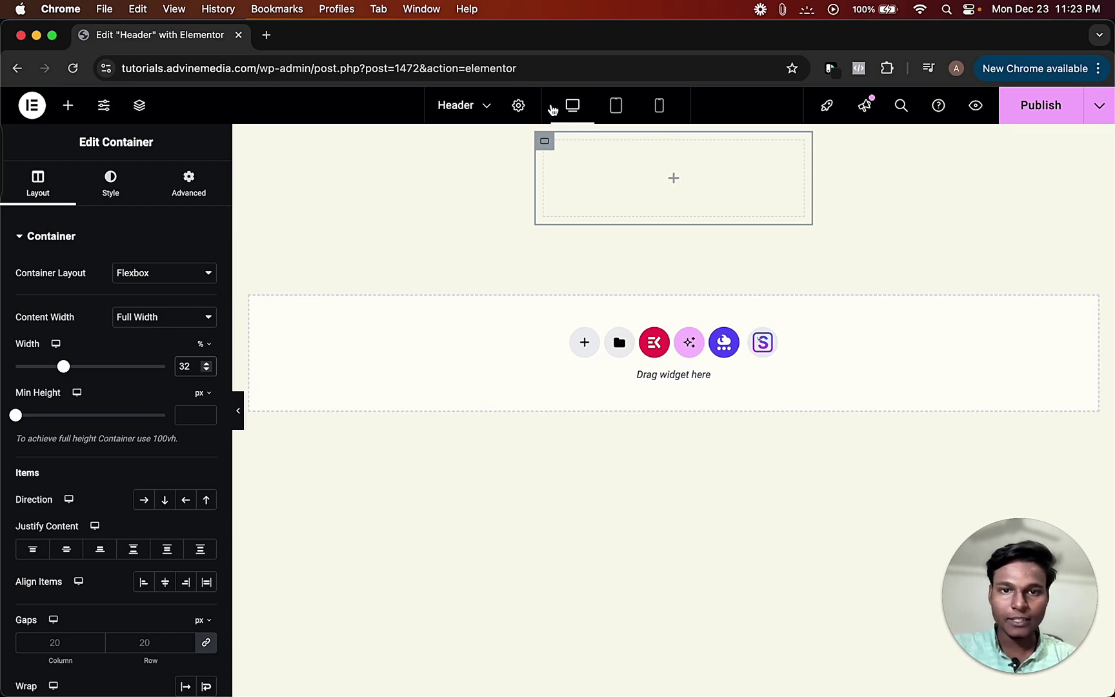
- Duplicate the 32% inner container twice to make three side-by-side columns
right_click(545, 144)
click(566, 189)
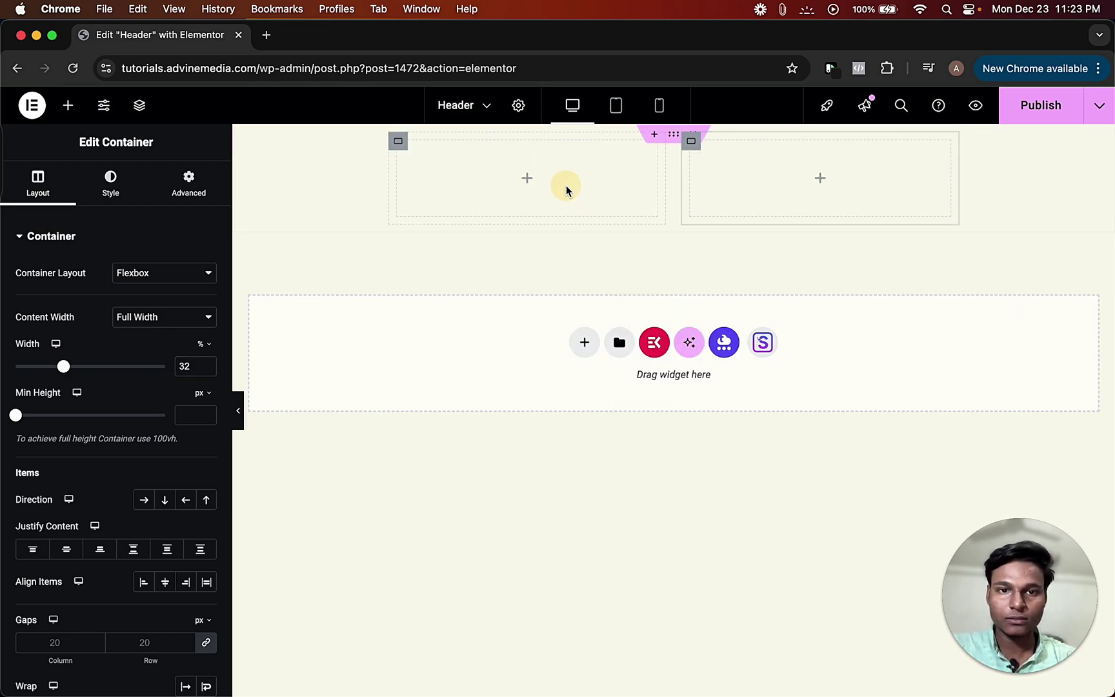
right_click(685, 143)
click(703, 190)
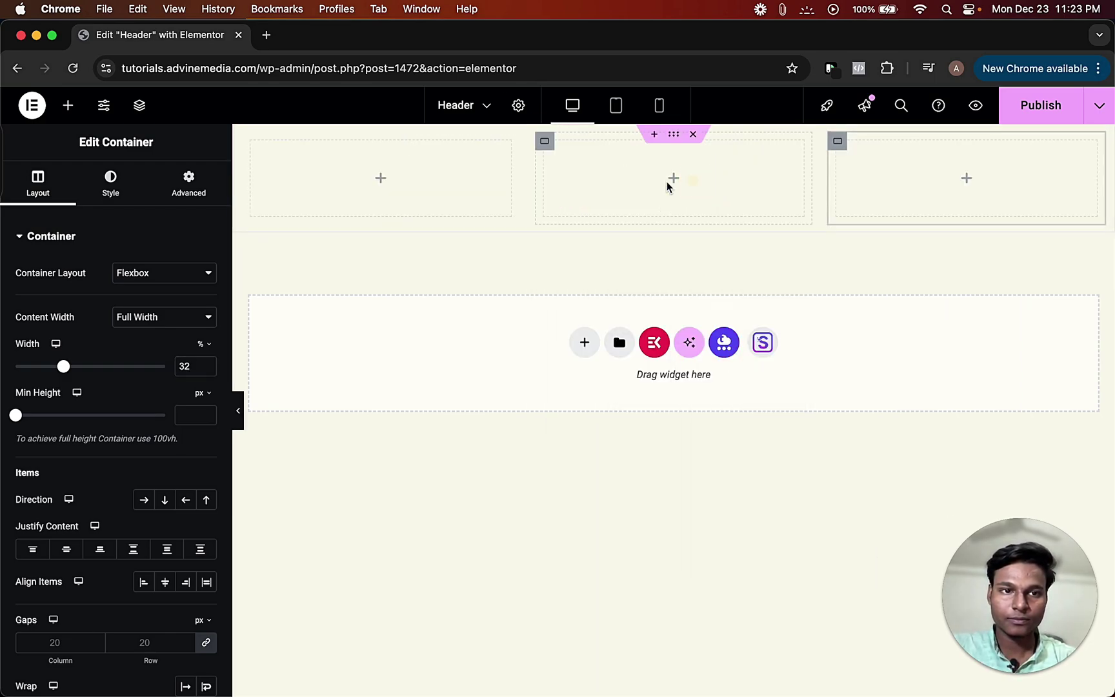
- Add an Image widget to the first column and insert logo-black.svg from the media library
click(67, 105)
click(77, 220)
text(image)
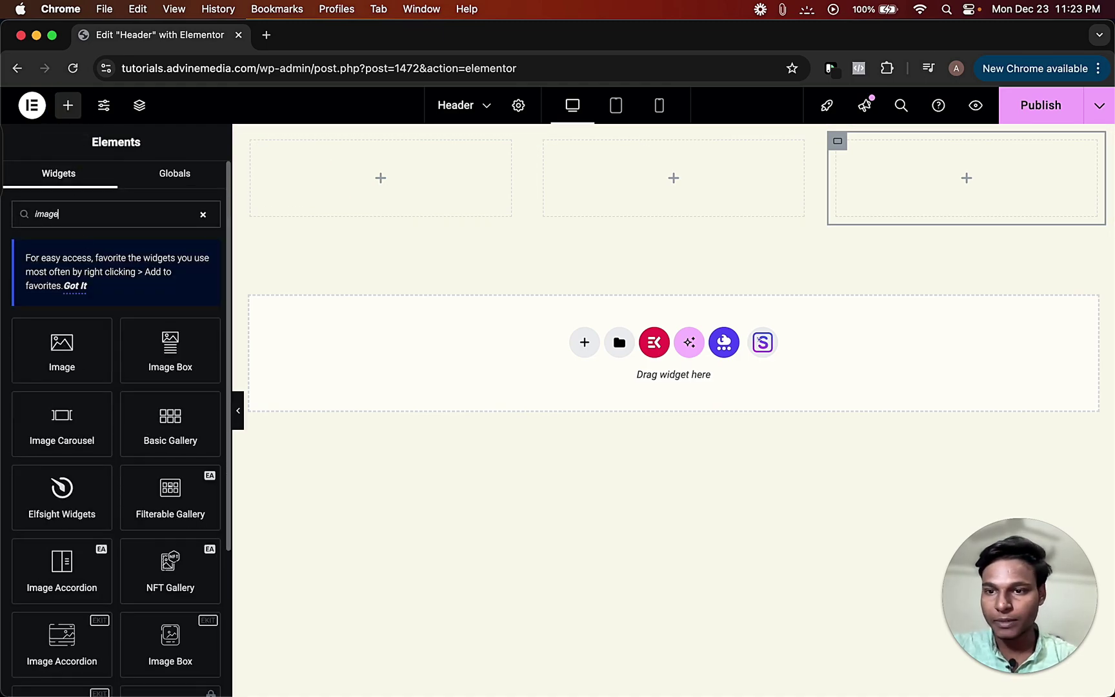
drag(67, 382, 335, 213)
click(106, 297)
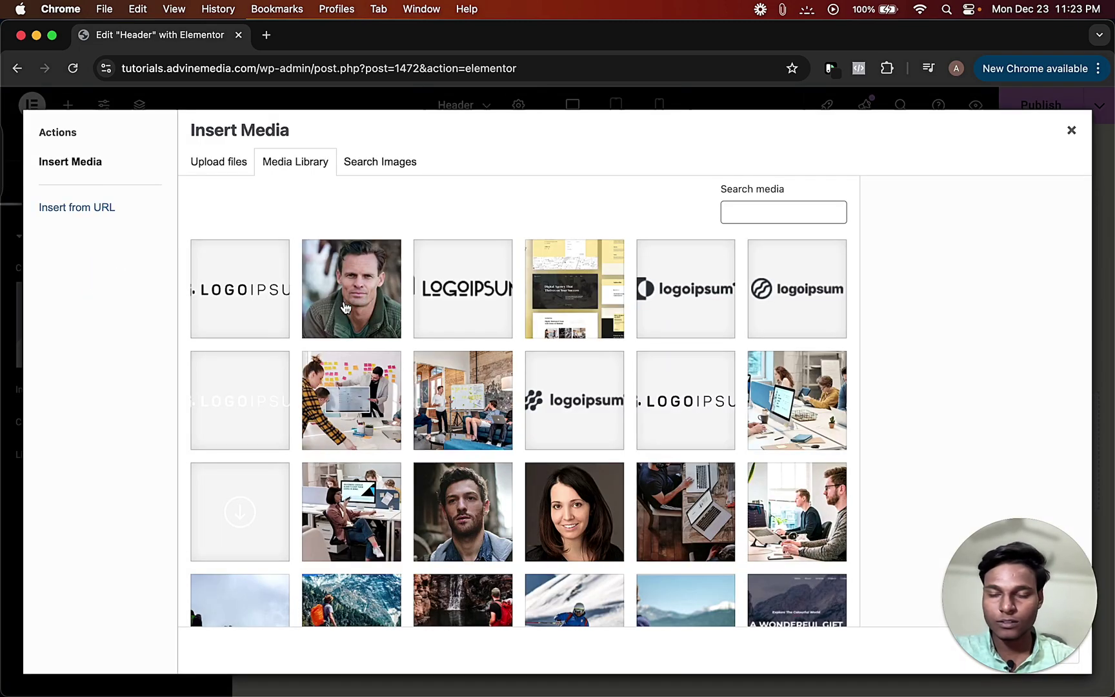
click(262, 291)
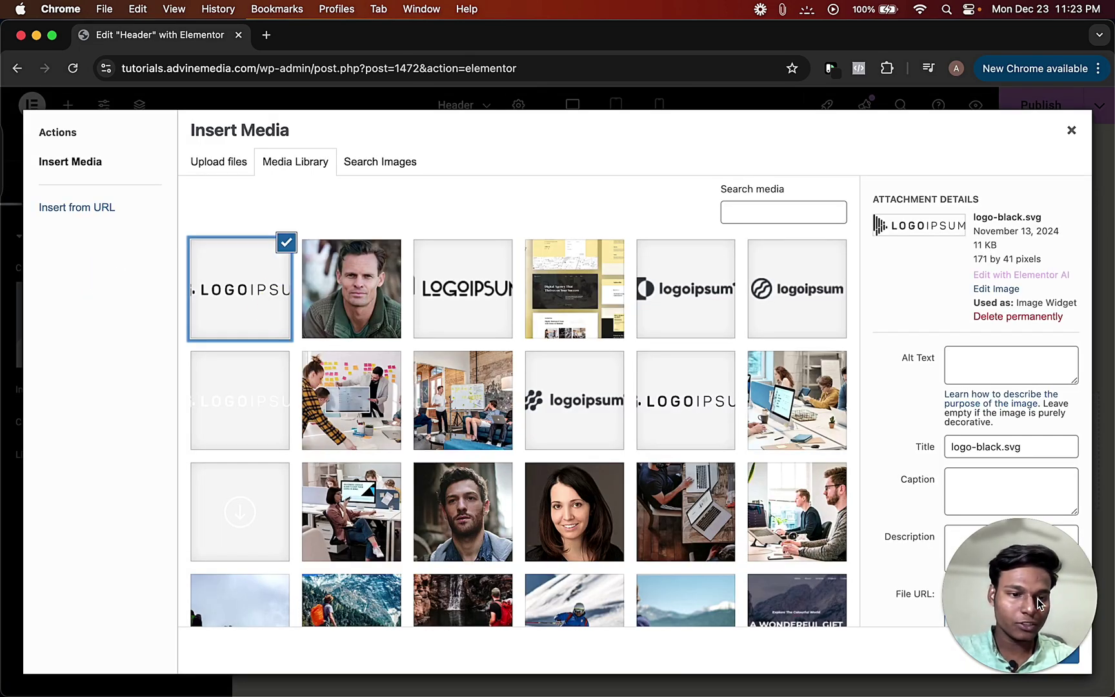
click(1056, 652)
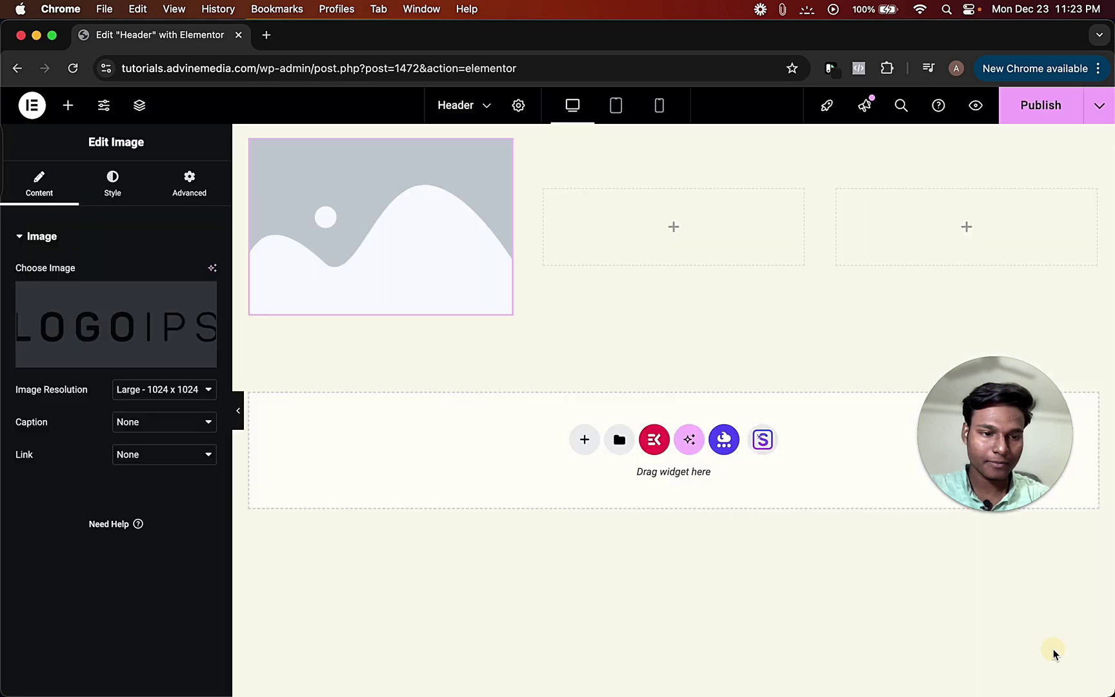
click(1053, 653)
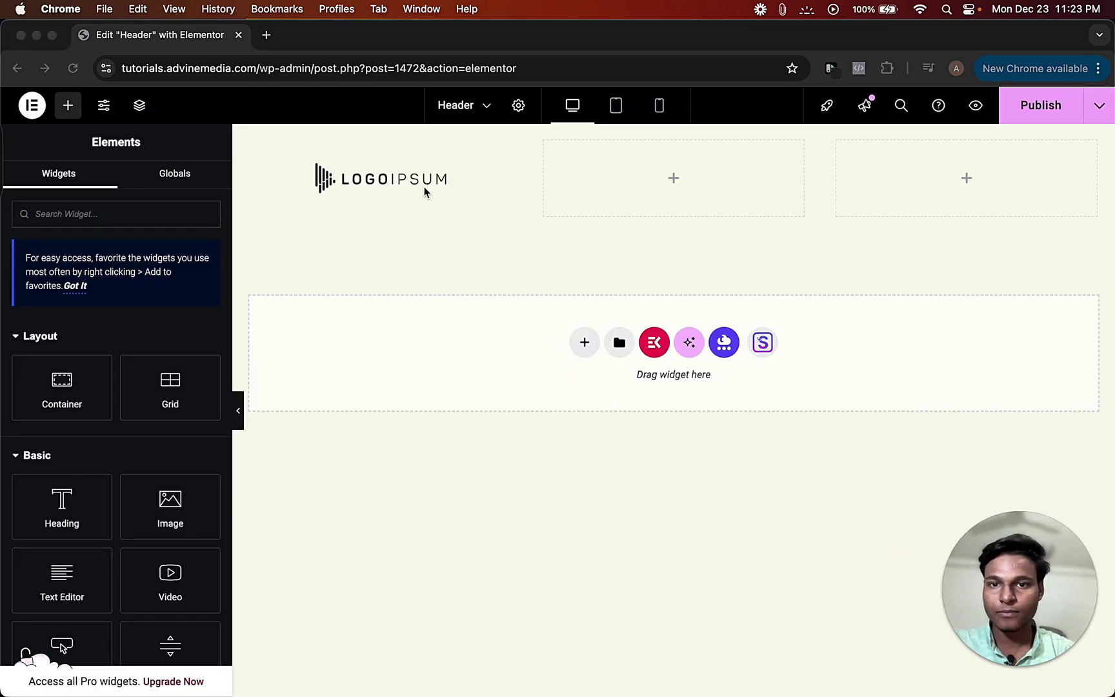
- Add the UAE Navigation Menu widget to the middle column and set its menu to Primary
click(447, 185)
click(546, 142)
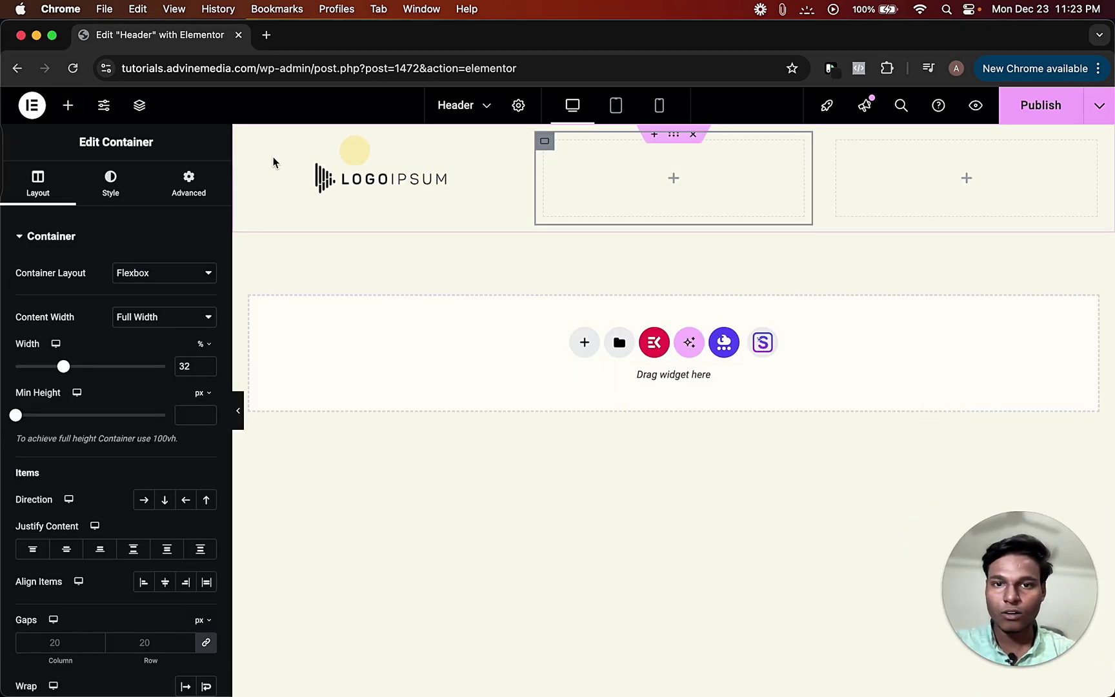
click(68, 107)
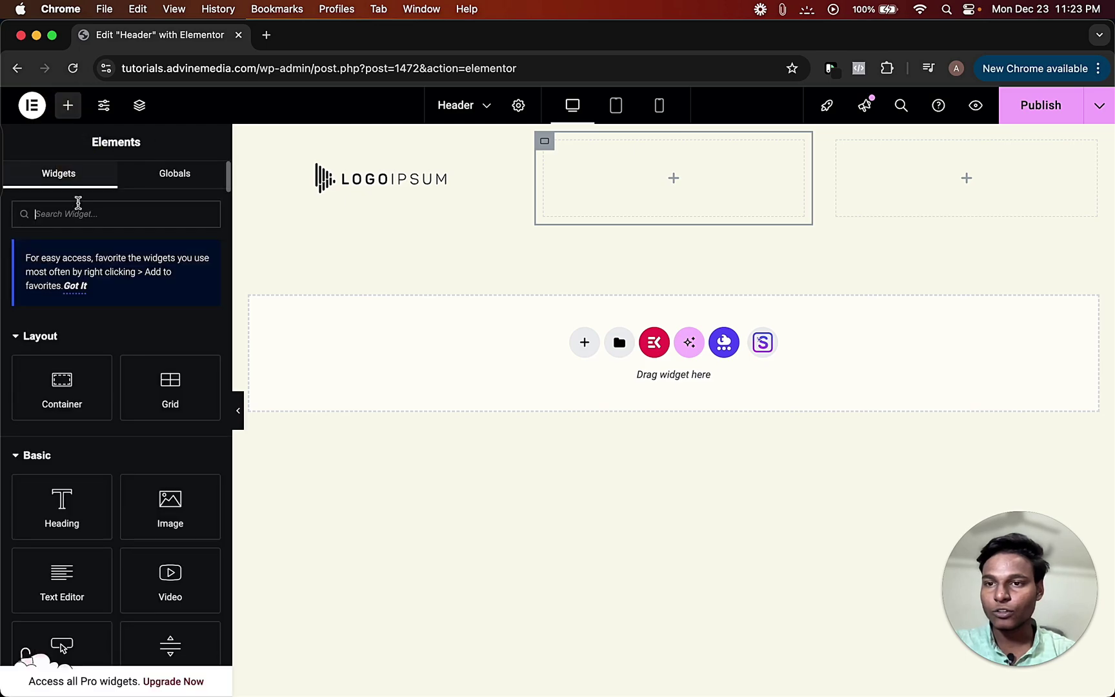
text(nav)
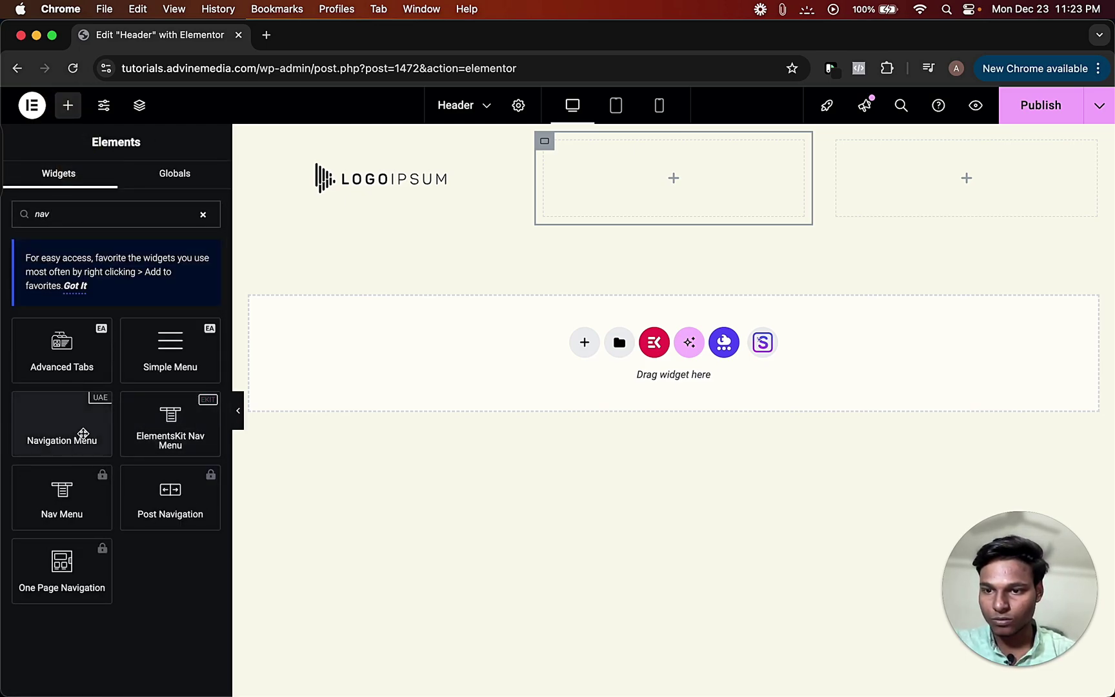
drag(83, 434, 558, 191)
click(166, 278)
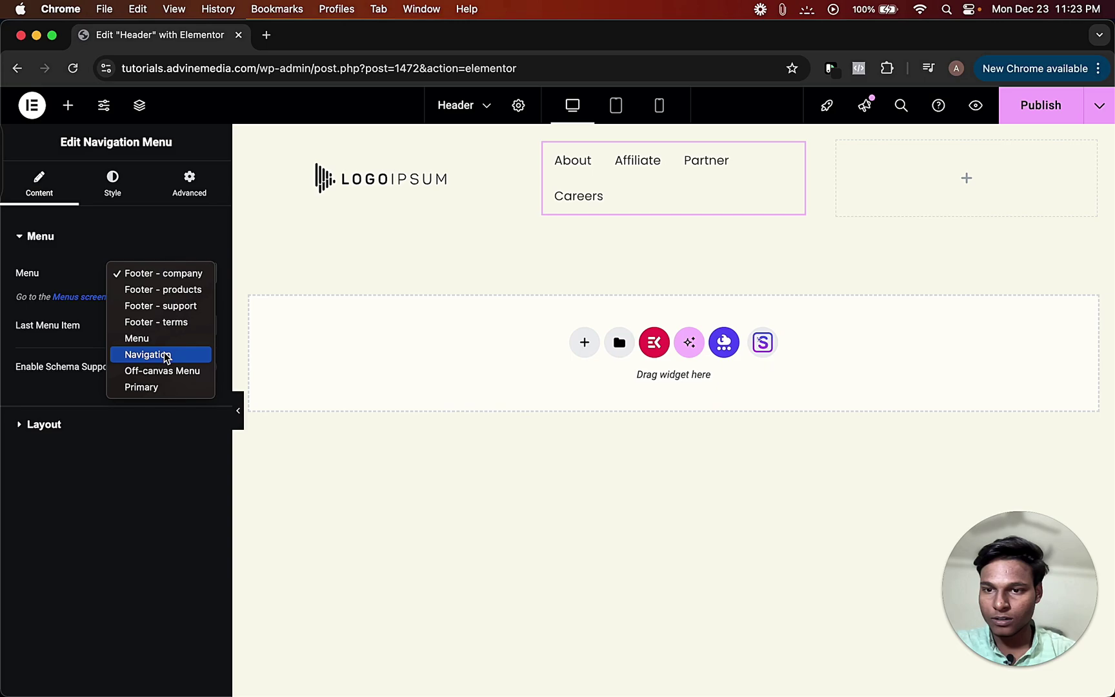
click(159, 386)
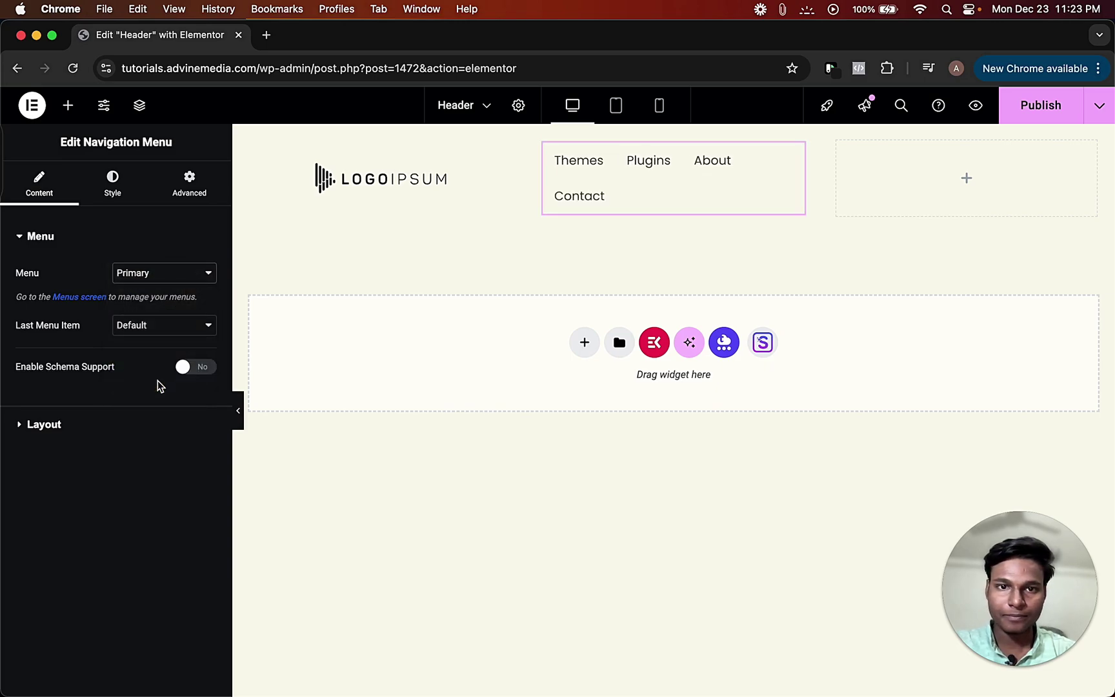
- Add the basic Social Icons widget to the third column and widen the middle column until the menu fits on one line
click(885, 187)
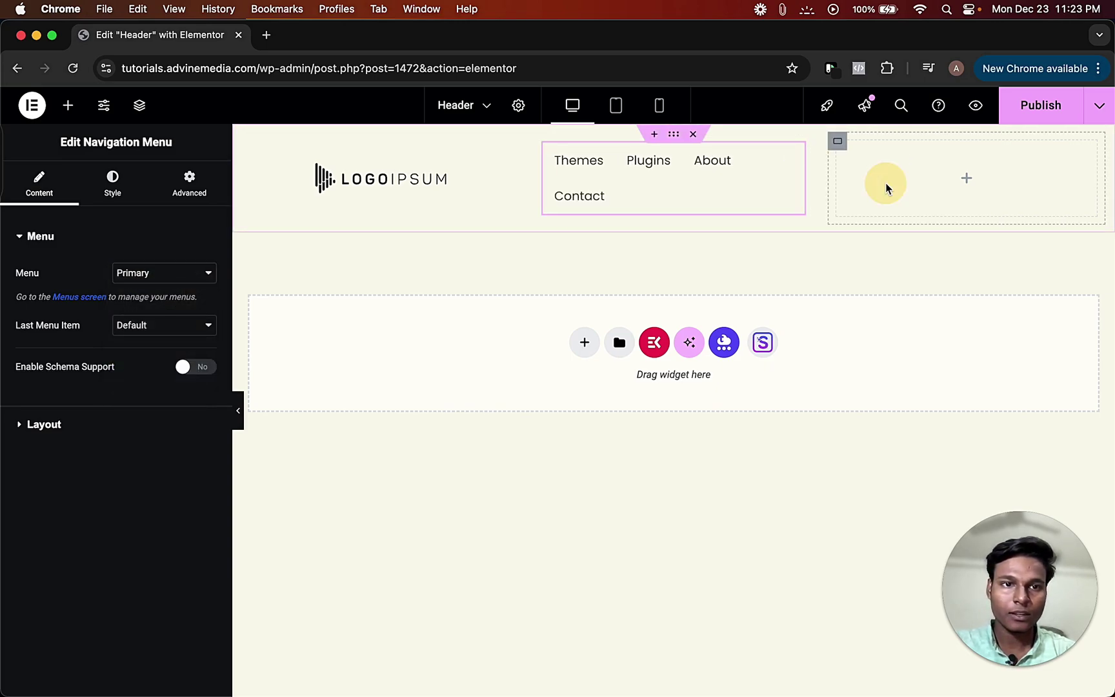
click(68, 105)
click(82, 217)
text(social)
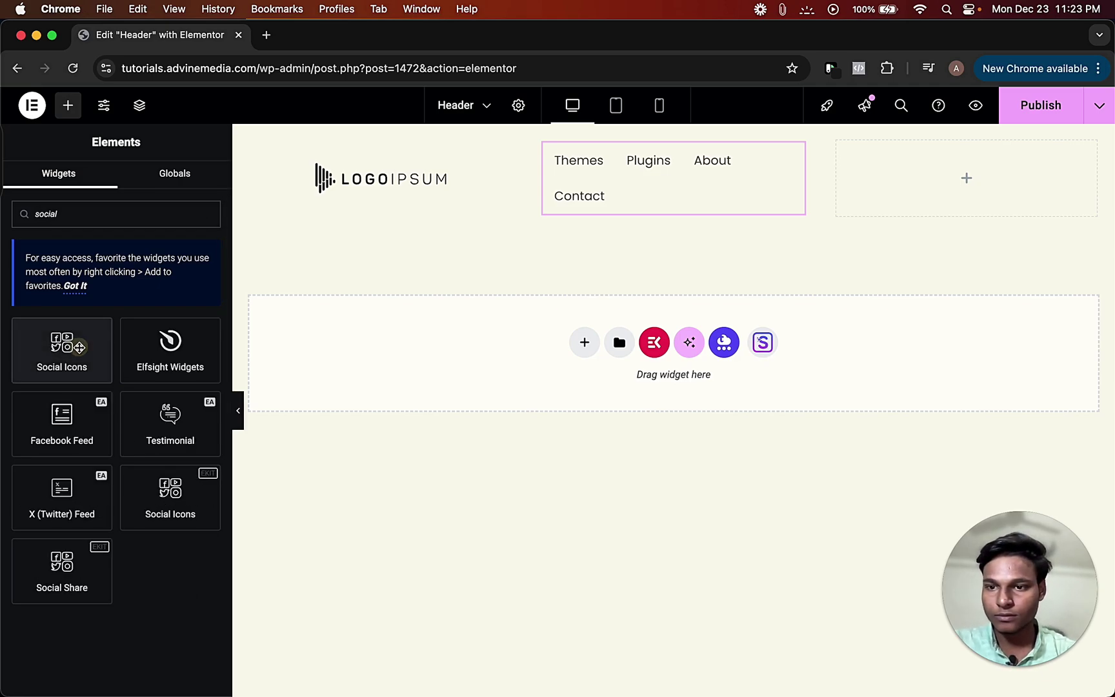
drag(81, 342, 922, 173)
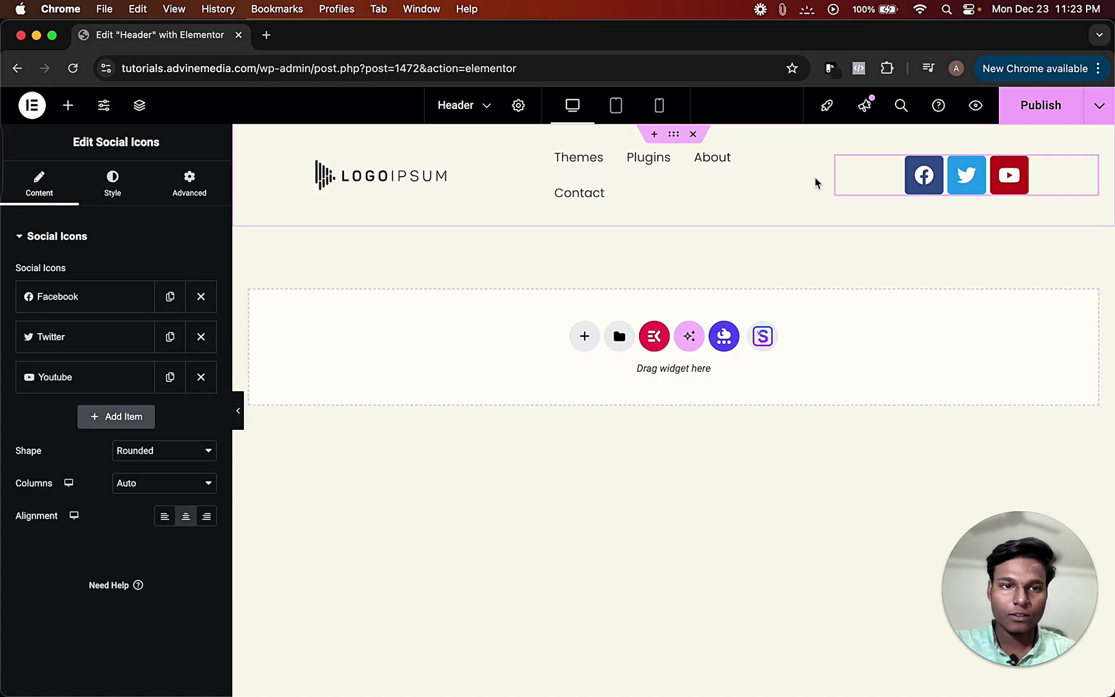
drag(811, 172, 929, 163)
- Style the social icons with a size of 17 px and a spacing of 22 px
click(1090, 149)
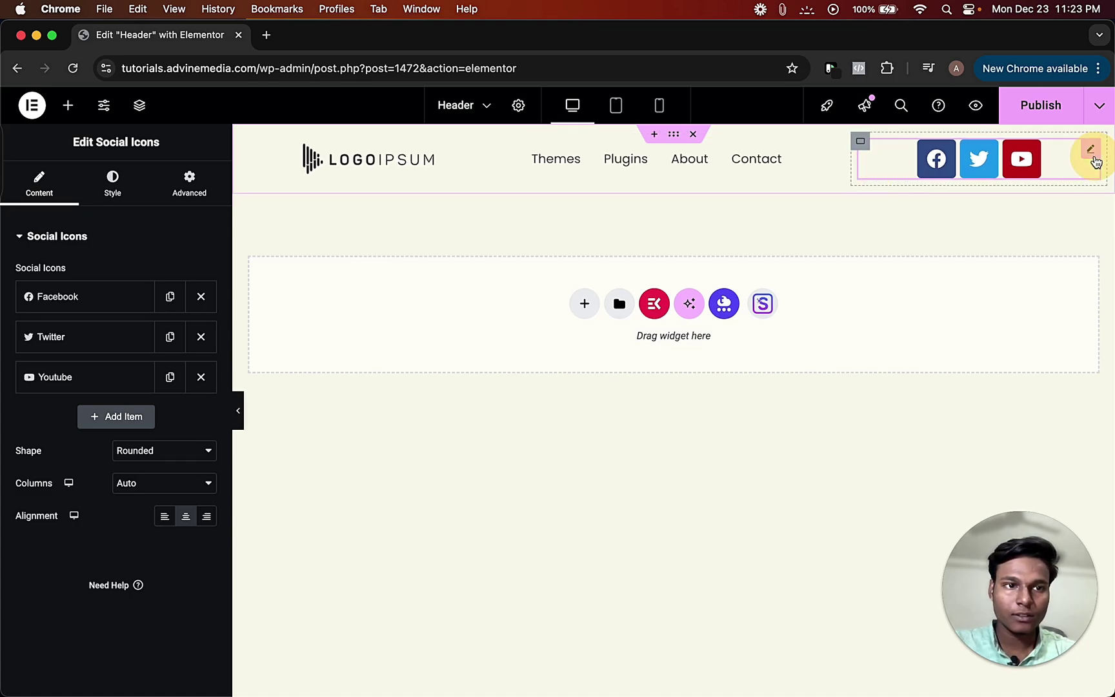
click(113, 181)
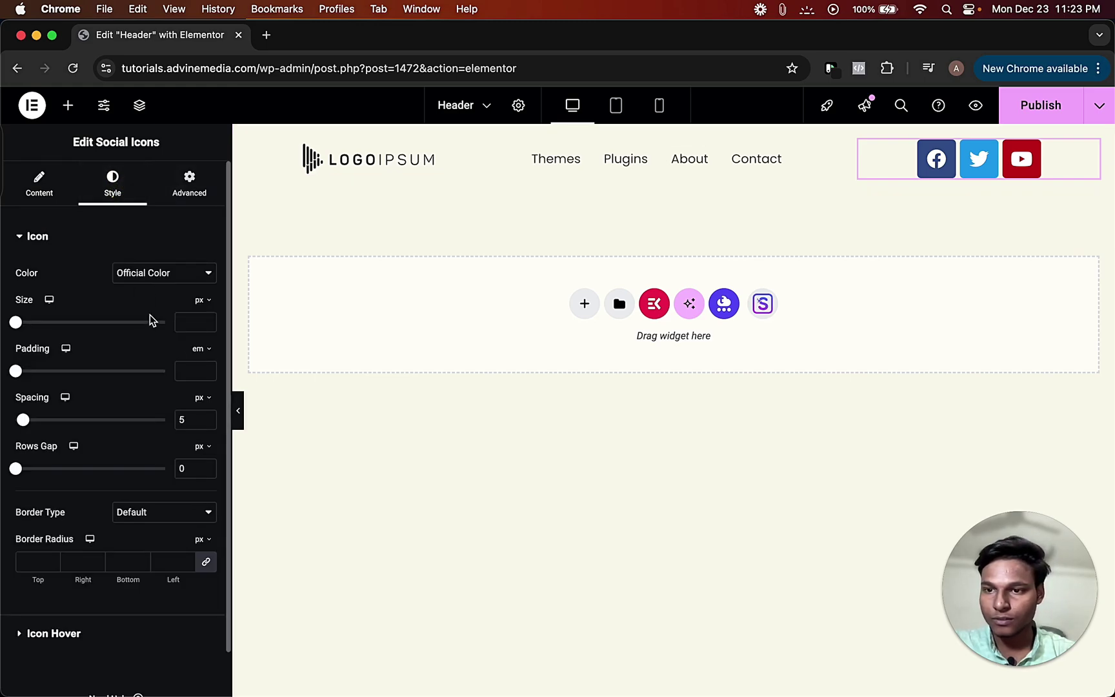
mouse_move(16, 322)
mouse_down()
mouse_move(29, 319)
mouse_move(21, 323)
mouse_up()
drag(26, 420, 50, 420)
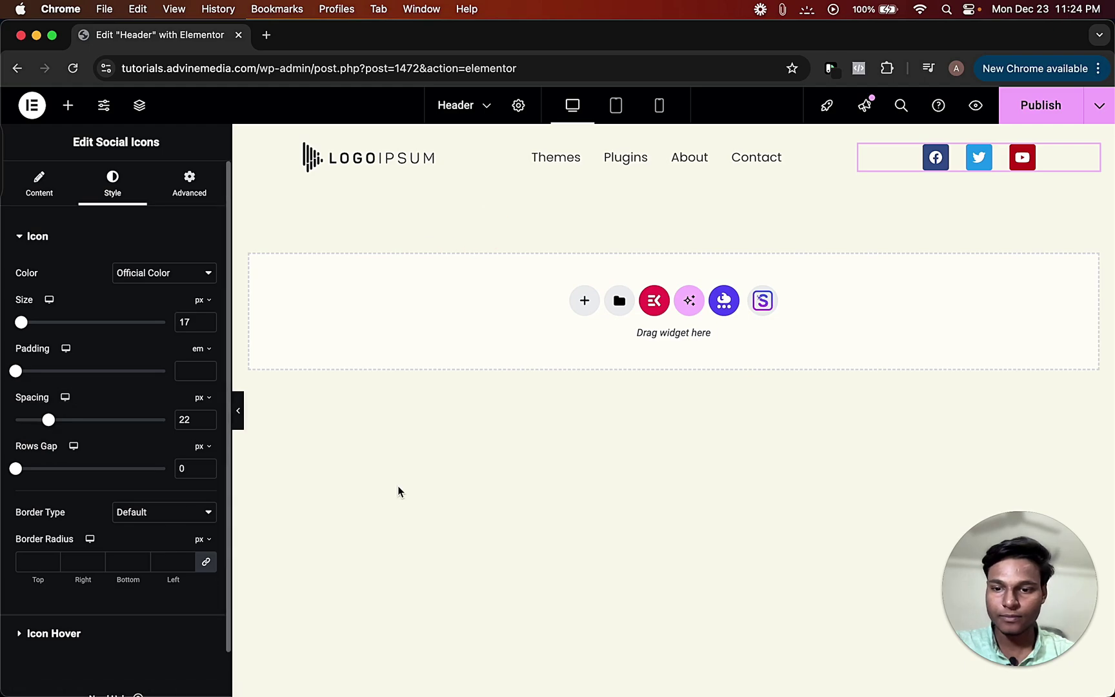
- Publish the header and view the live site tutorials.advinemedia.com in a new browser tab, from its header down to its footer
click(1040, 106)
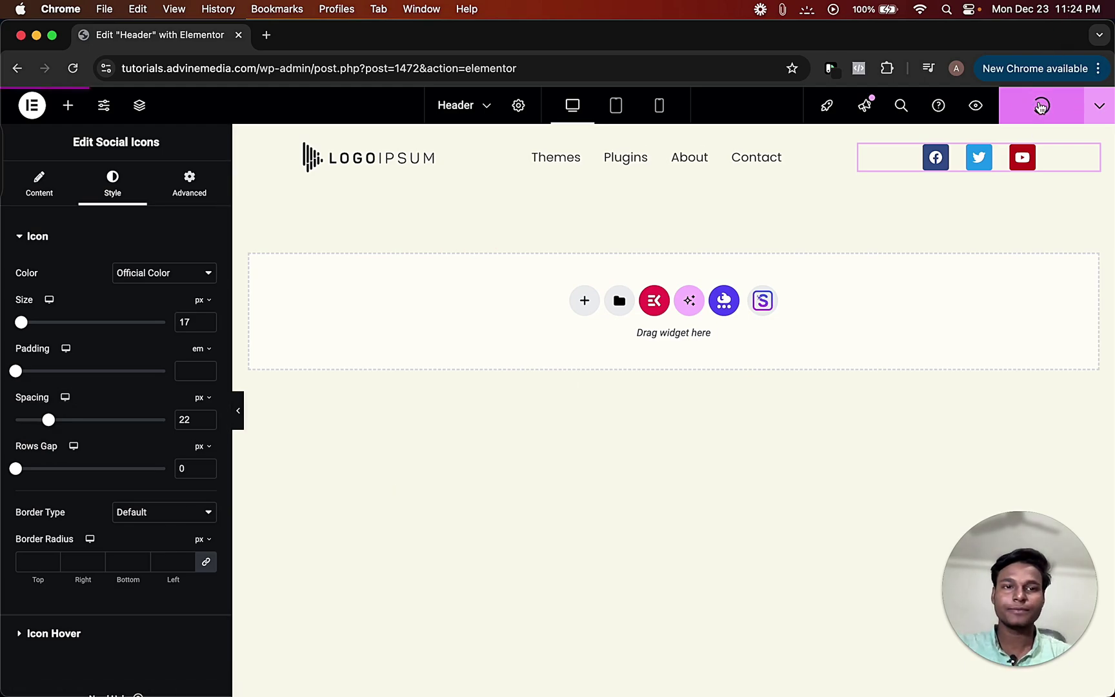
click(265, 34)
click(273, 65)
text(tutorials.advinemedia.com)
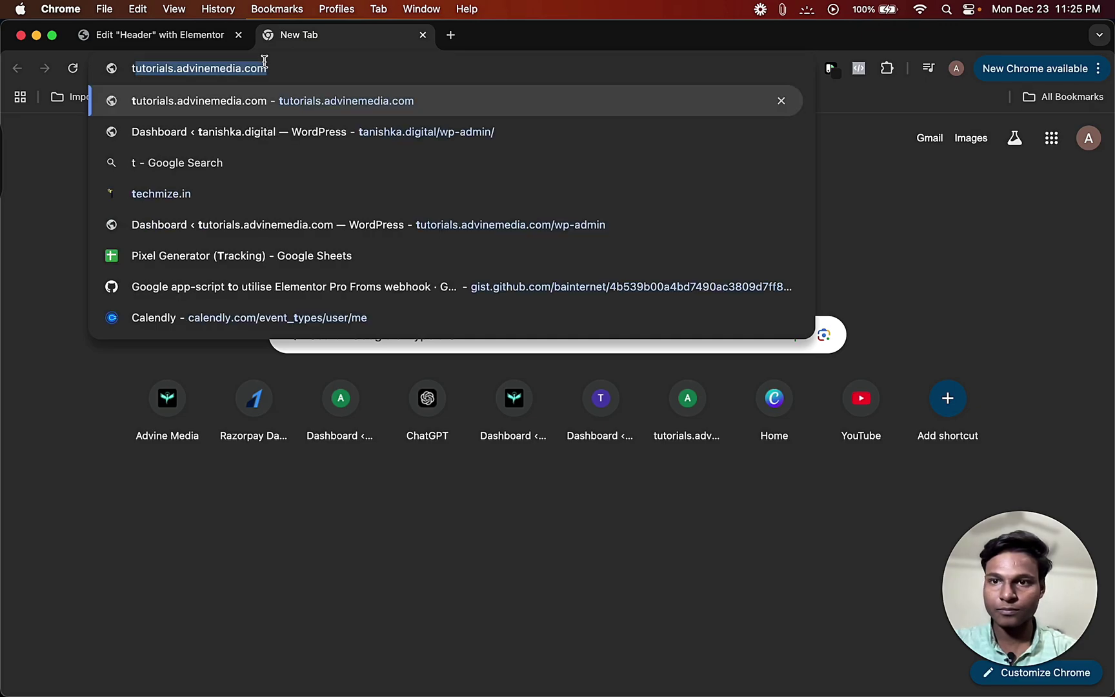
key(Return)
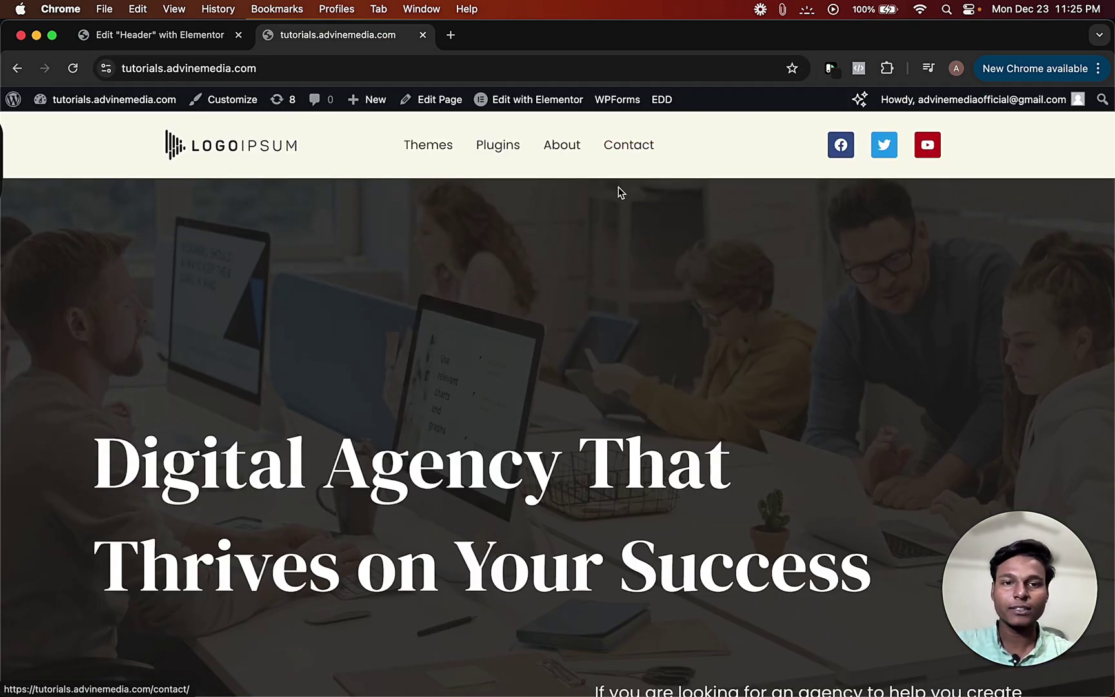
scroll(639, 365, down, 7)
scroll(639, 365, down, 15)
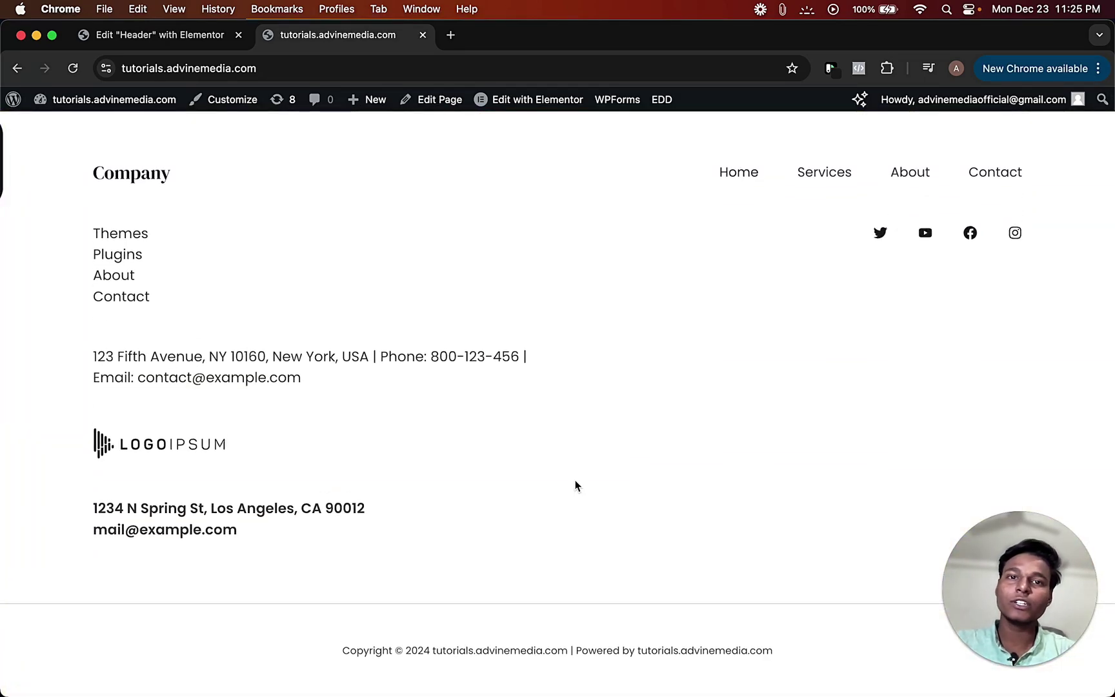
- Go from the live site to the WordPress dashboard and open the UAE Header & Footer Builder
click(179, 36)
click(312, 35)
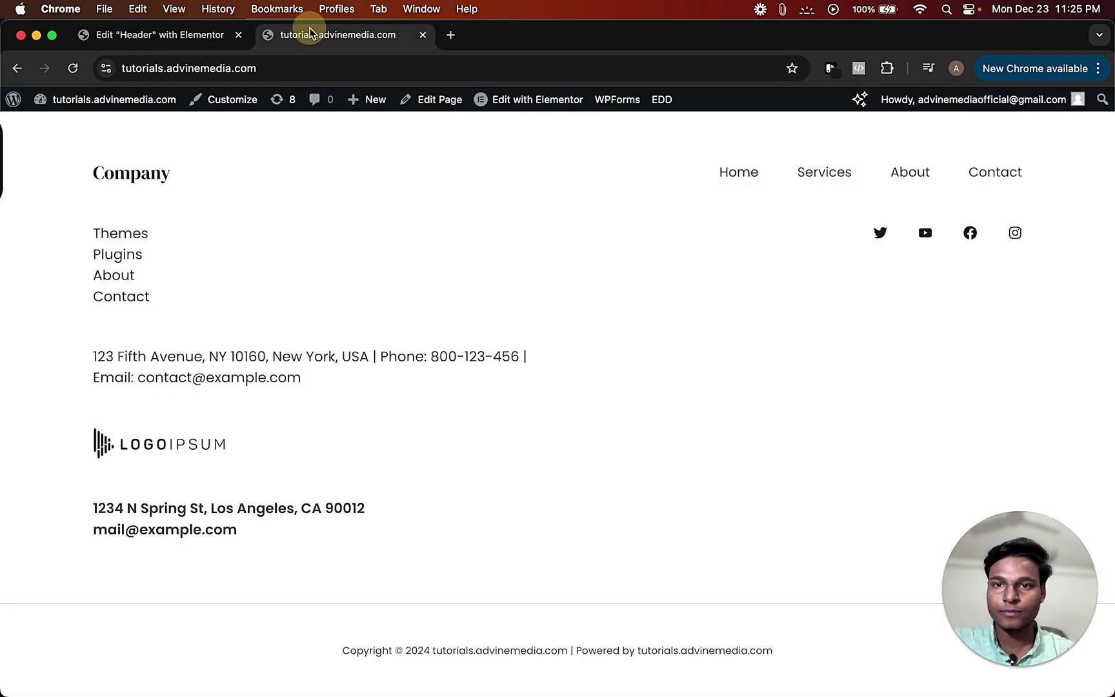
mouse_move(110, 103)
click(69, 133)
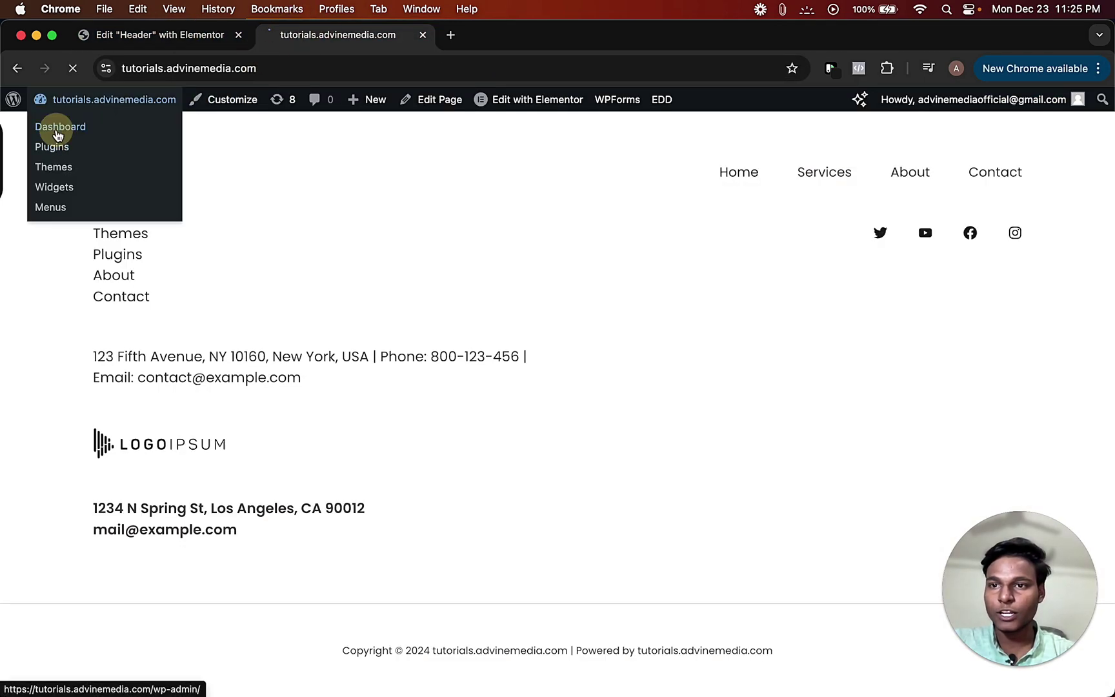
scroll(74, 474, down, 5)
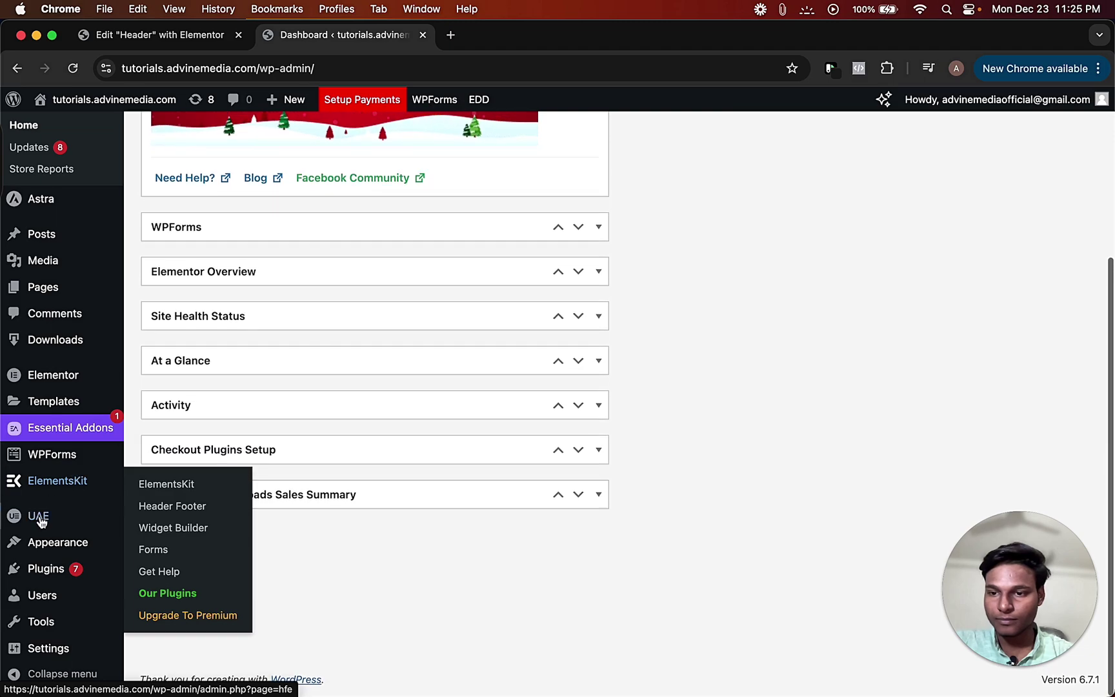
mouse_move(40, 517)
click(152, 548)
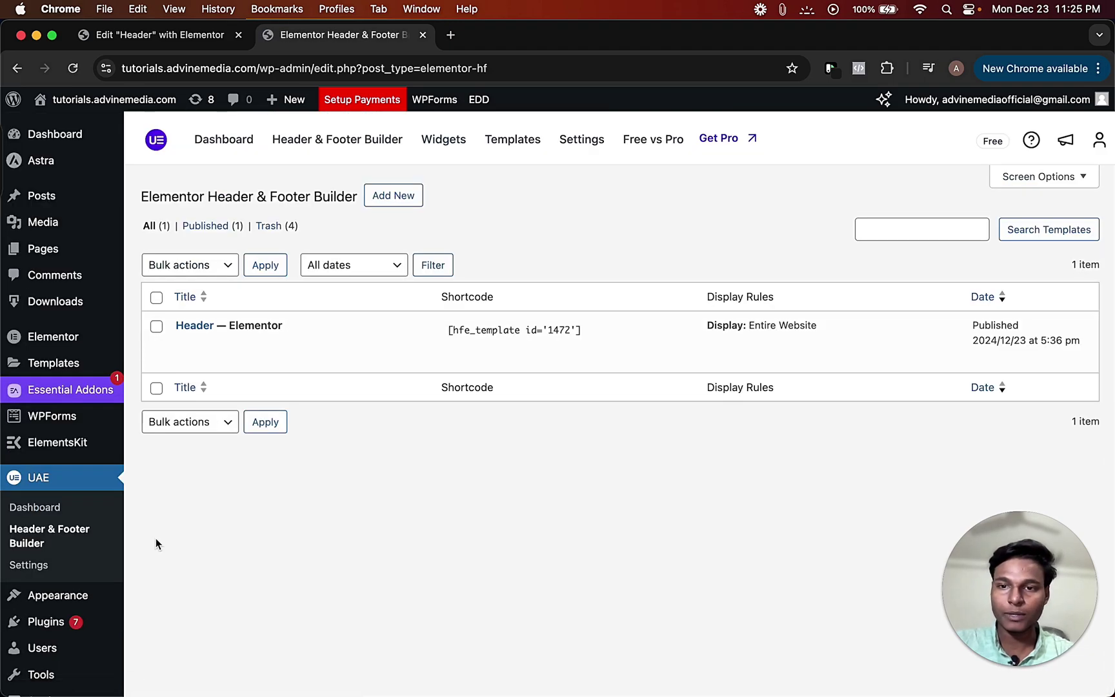
- Create and publish a new template titled Footer, with template type Footer and display on Entire Website
click(399, 198)
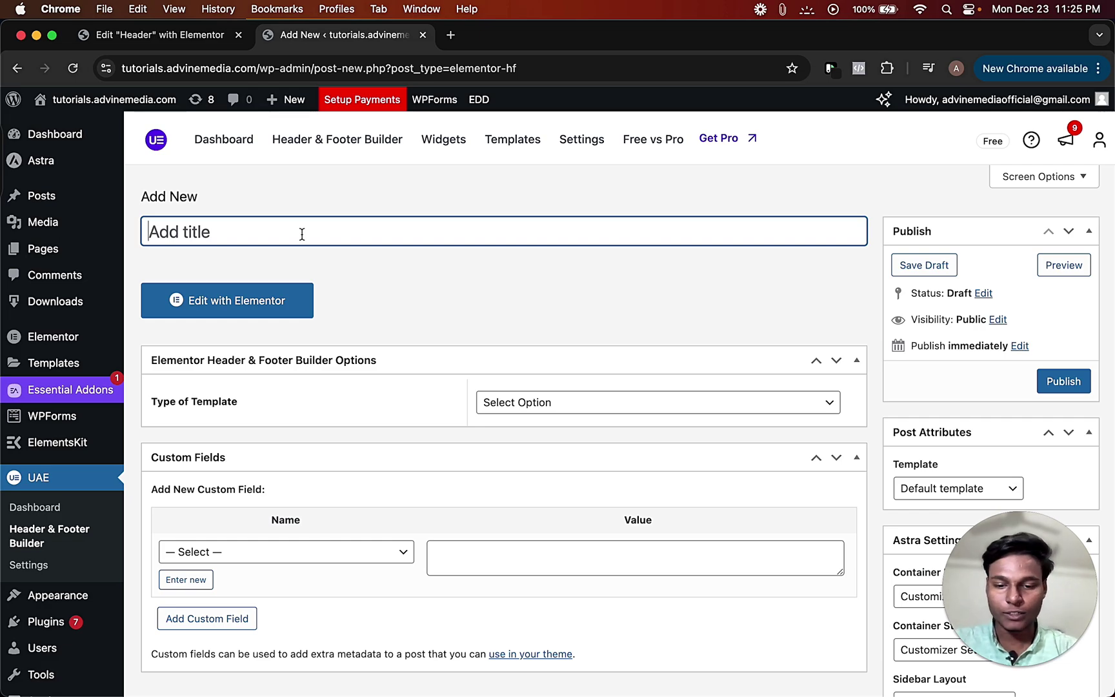
click(453, 281)
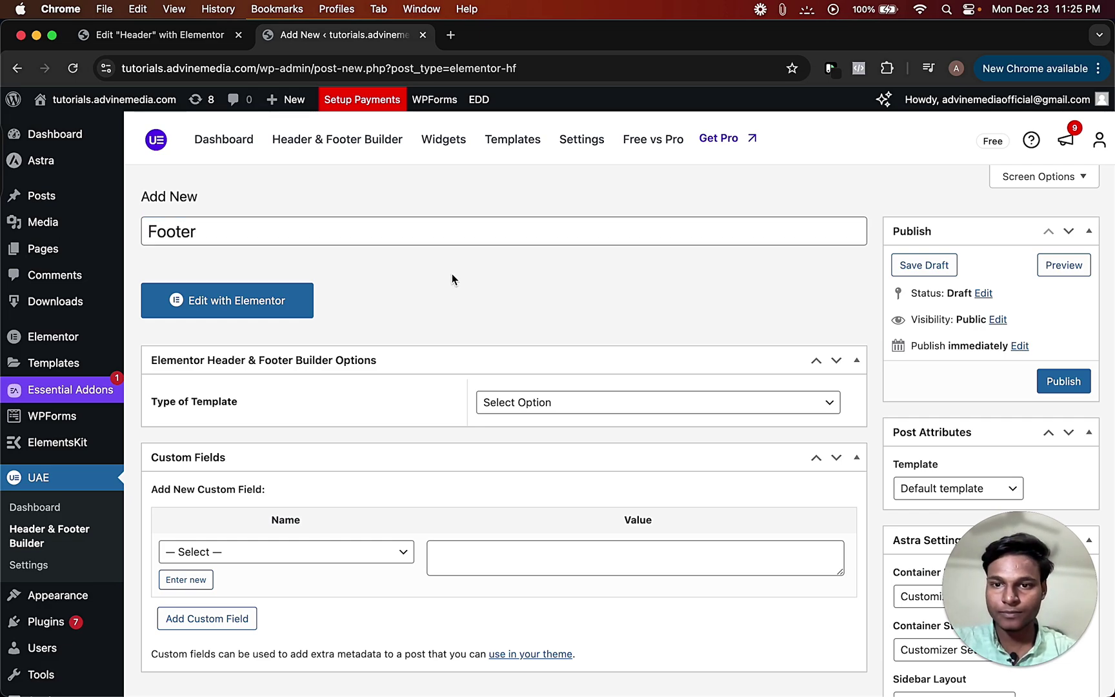
scroll(533, 279, down, 3)
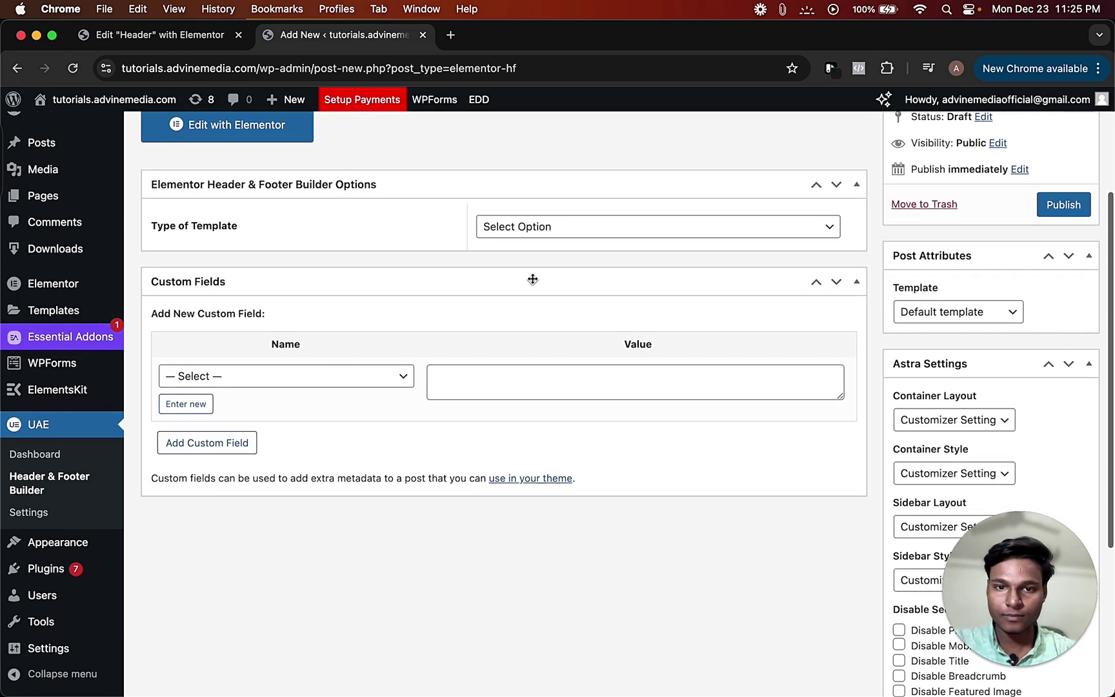
click(530, 226)
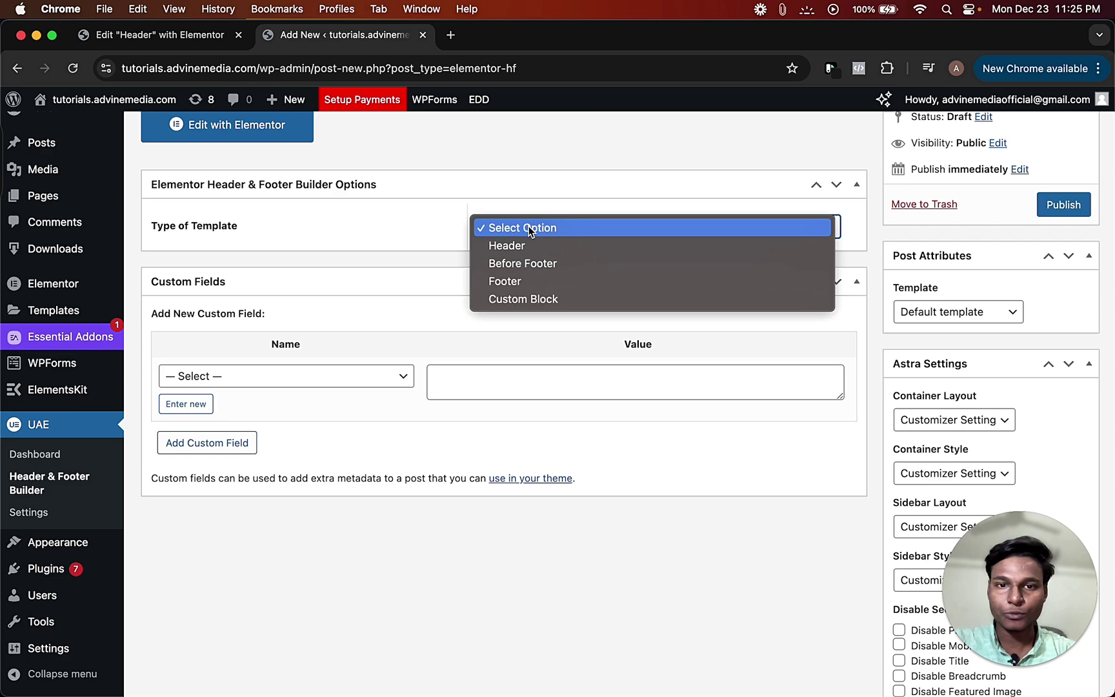
click(526, 283)
click(520, 282)
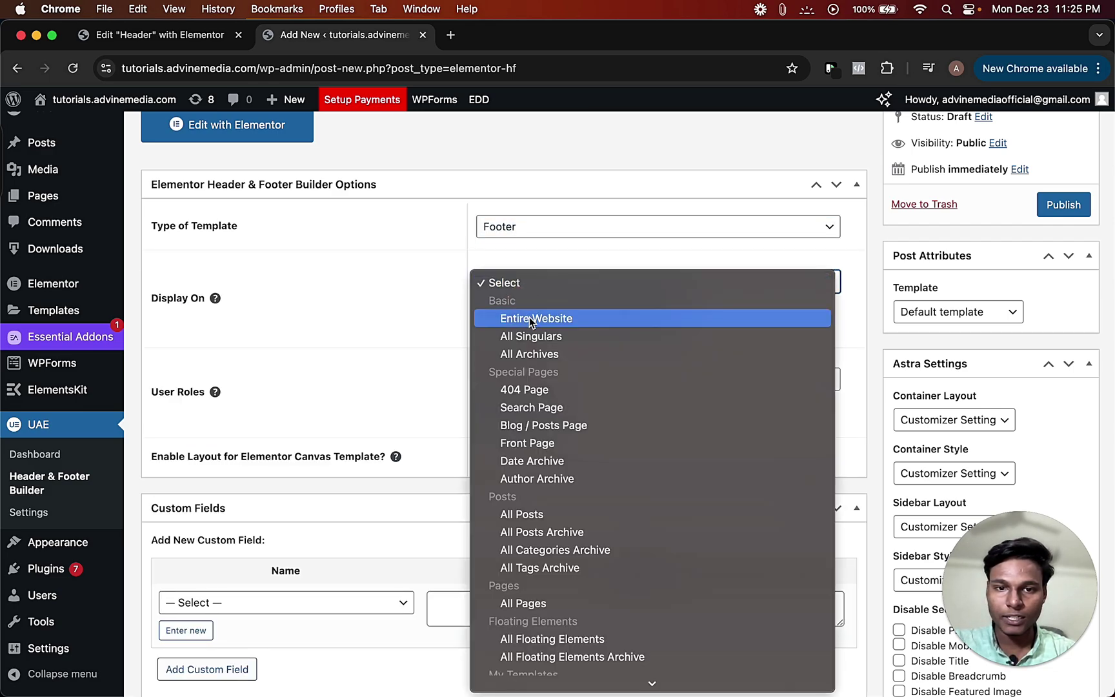
click(530, 318)
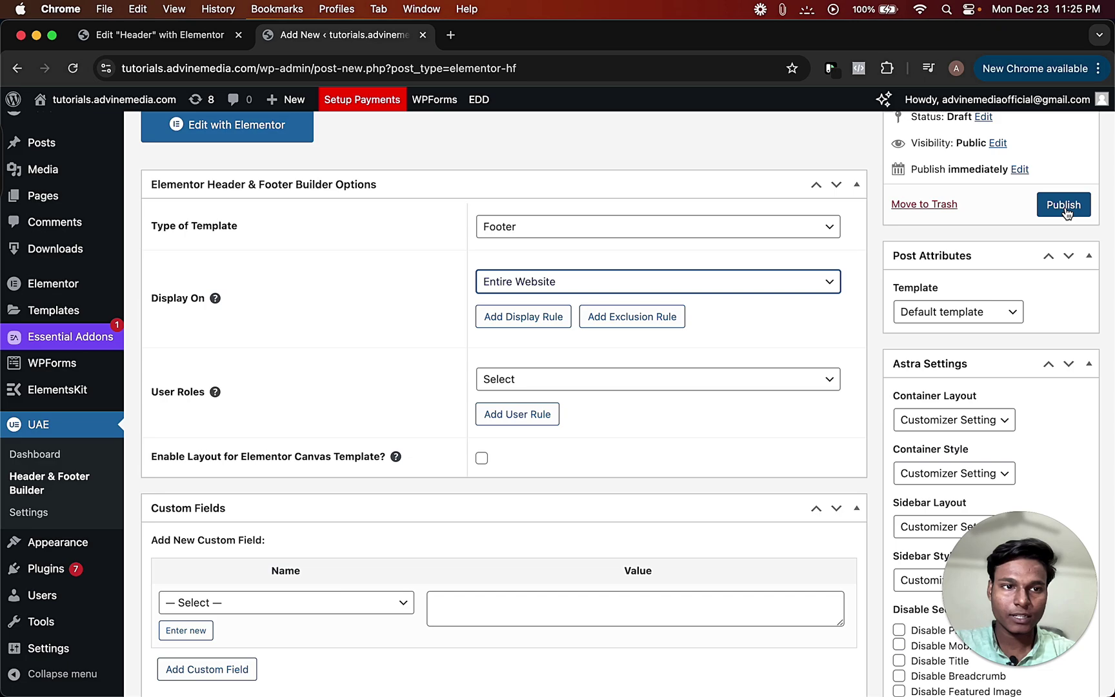
click(1063, 205)
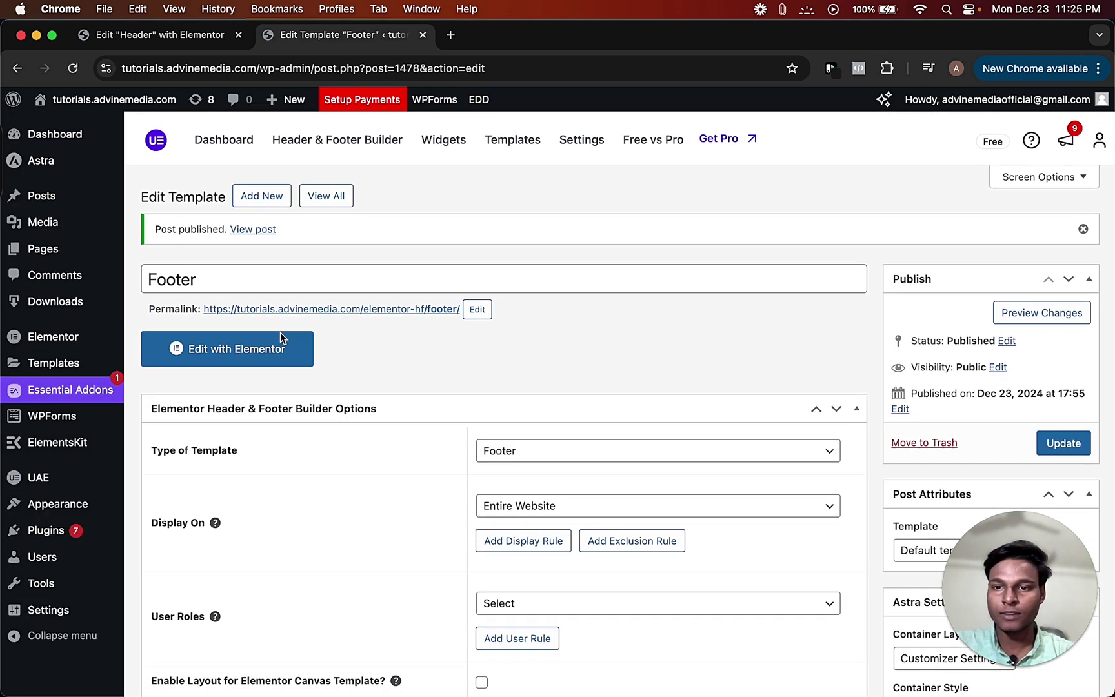
- Open the Footer template in Elementor and add a flexbox container with row direction
click(280, 334)
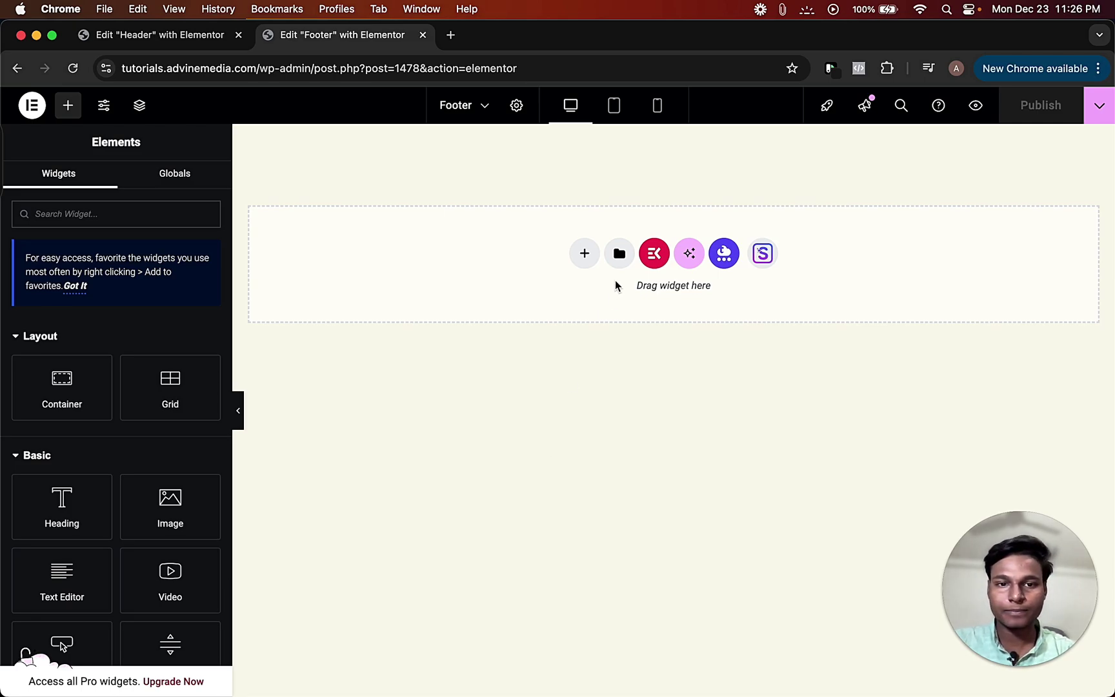
click(584, 254)
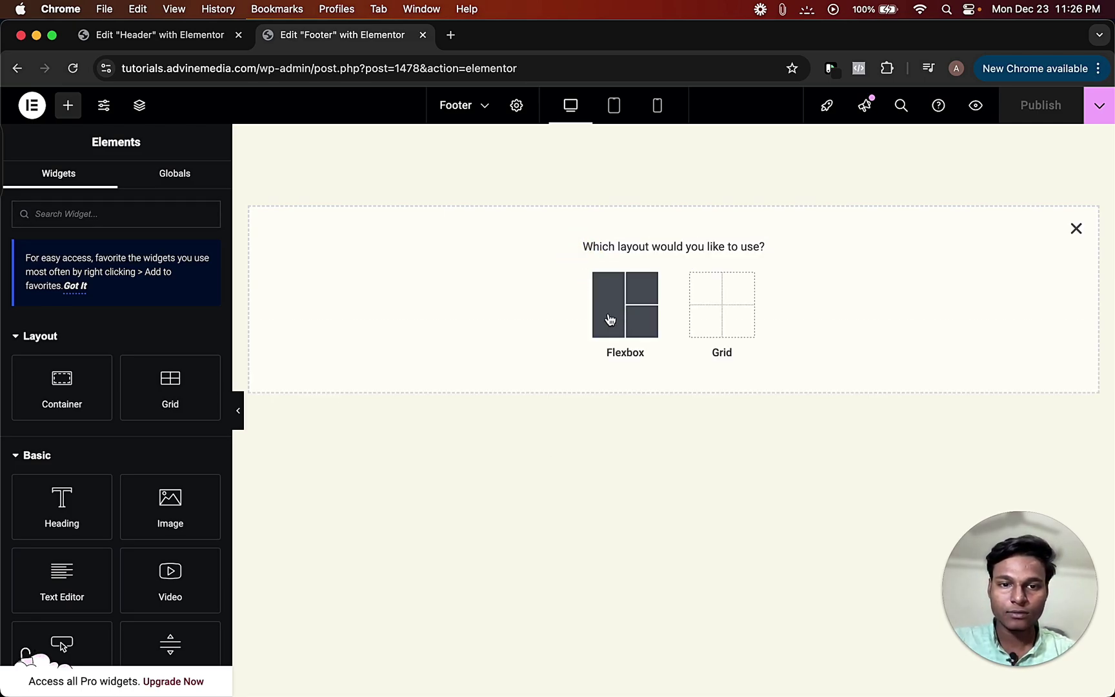
click(608, 320)
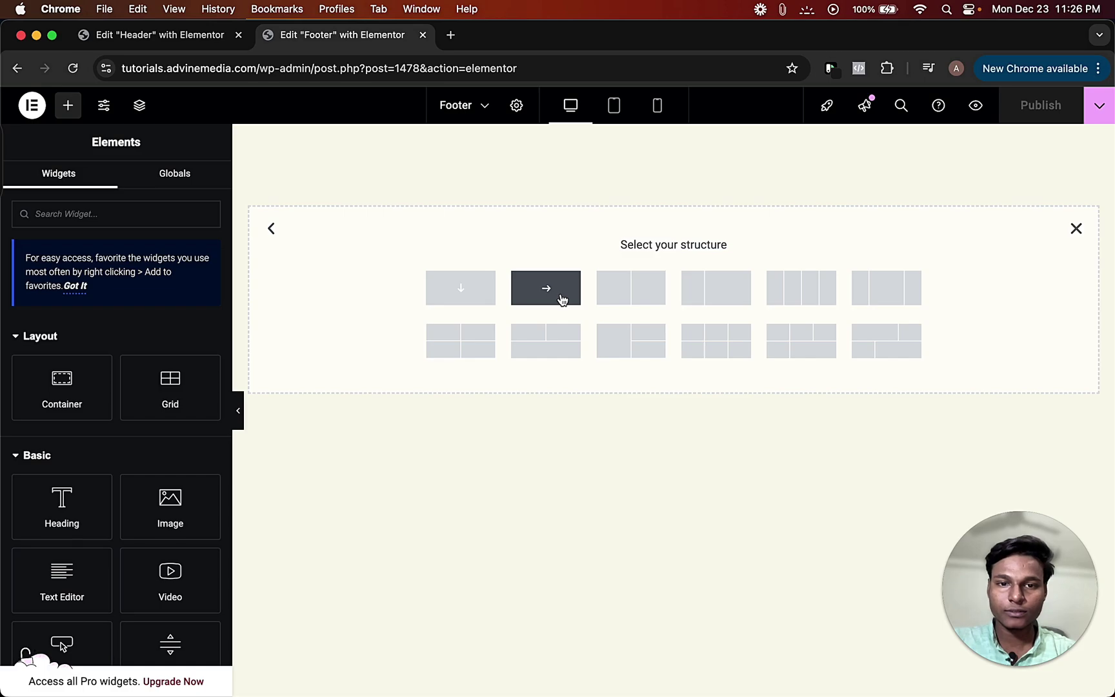
click(562, 299)
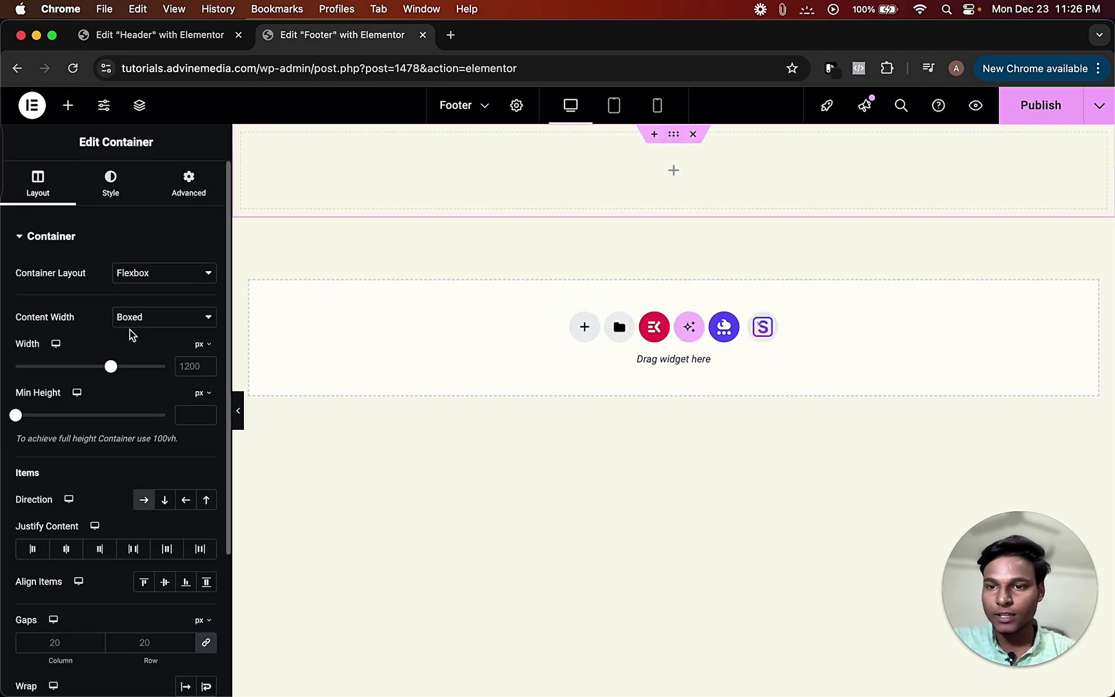
- Center the footer container's items with Justify Content and Align Items, and add a nested container inside it
scroll(129, 431, down, 3)
click(66, 467)
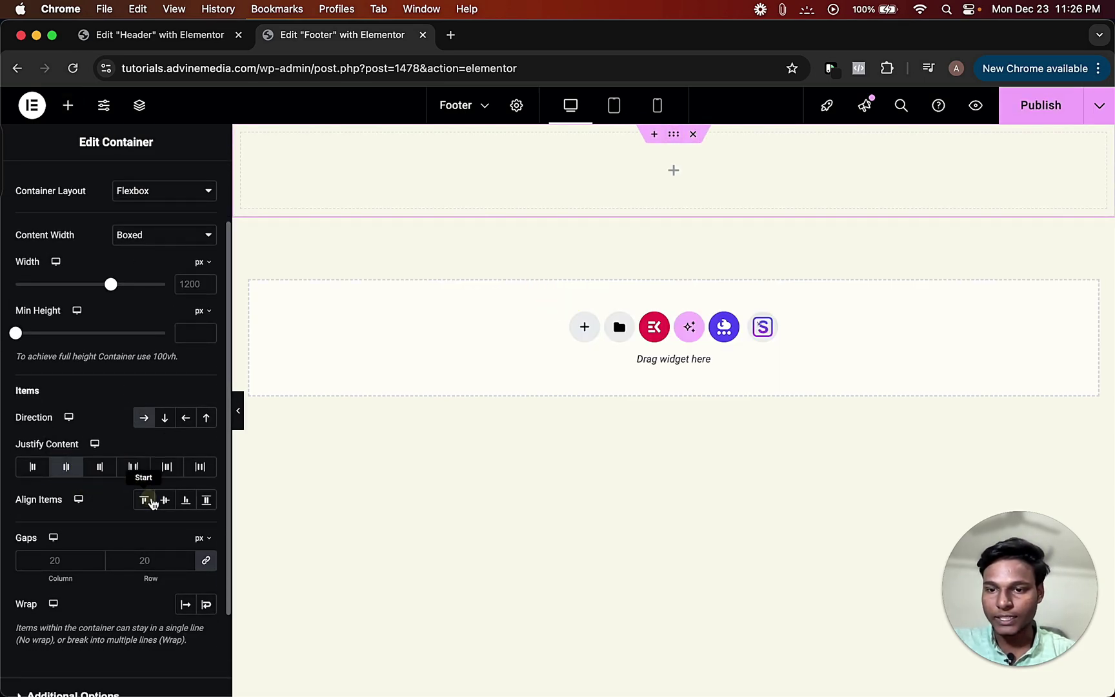
click(68, 105)
drag(62, 387, 426, 169)
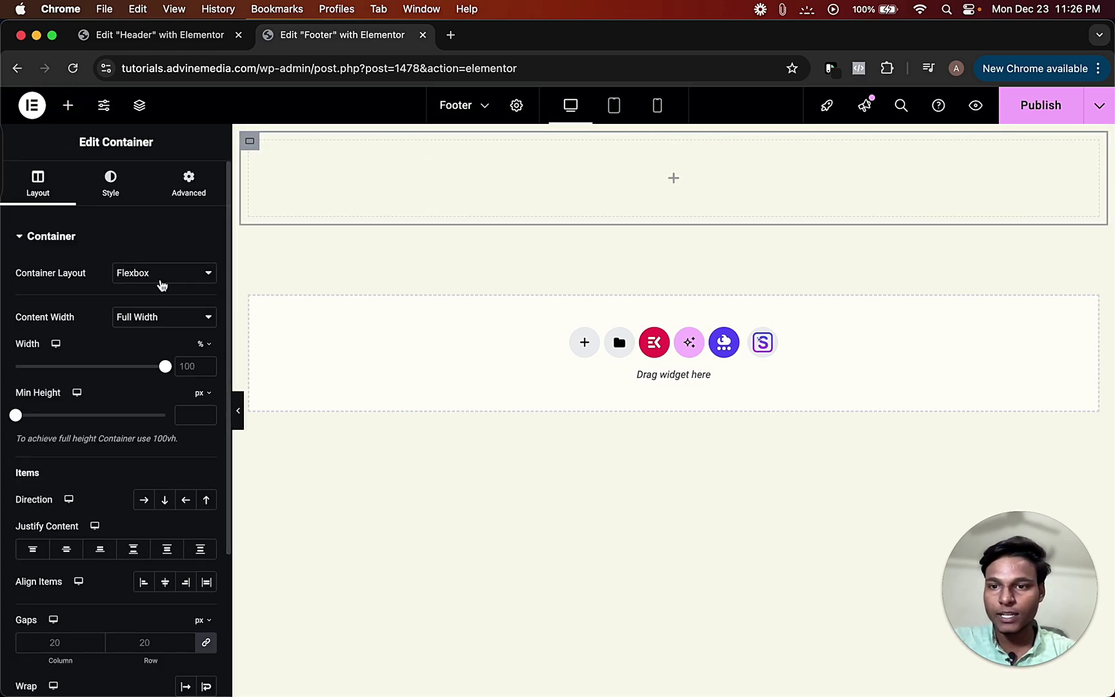
- Set the nested container's width to 32%
click(183, 366)
text(33)
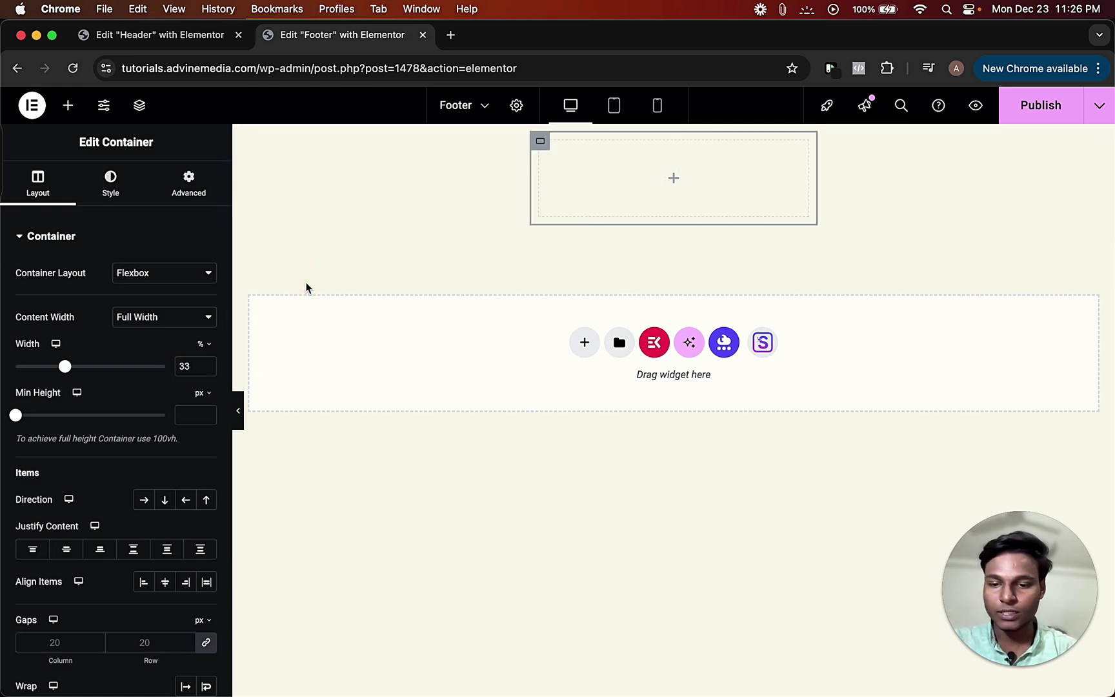
click(195, 365)
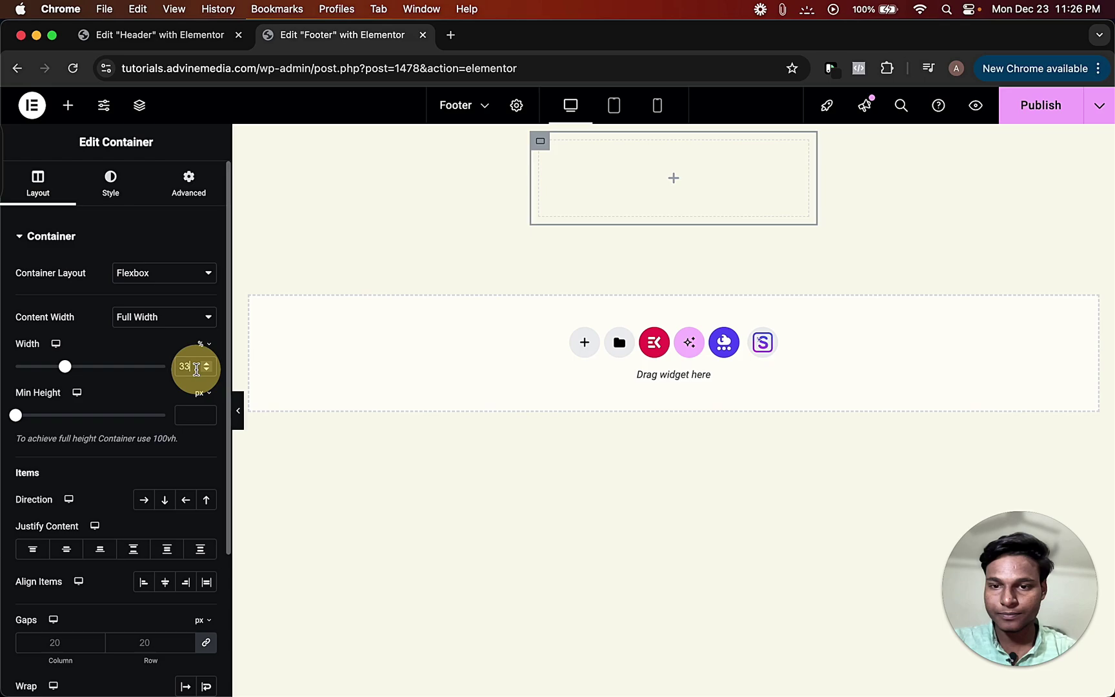
key(BackSpace)
text(2)
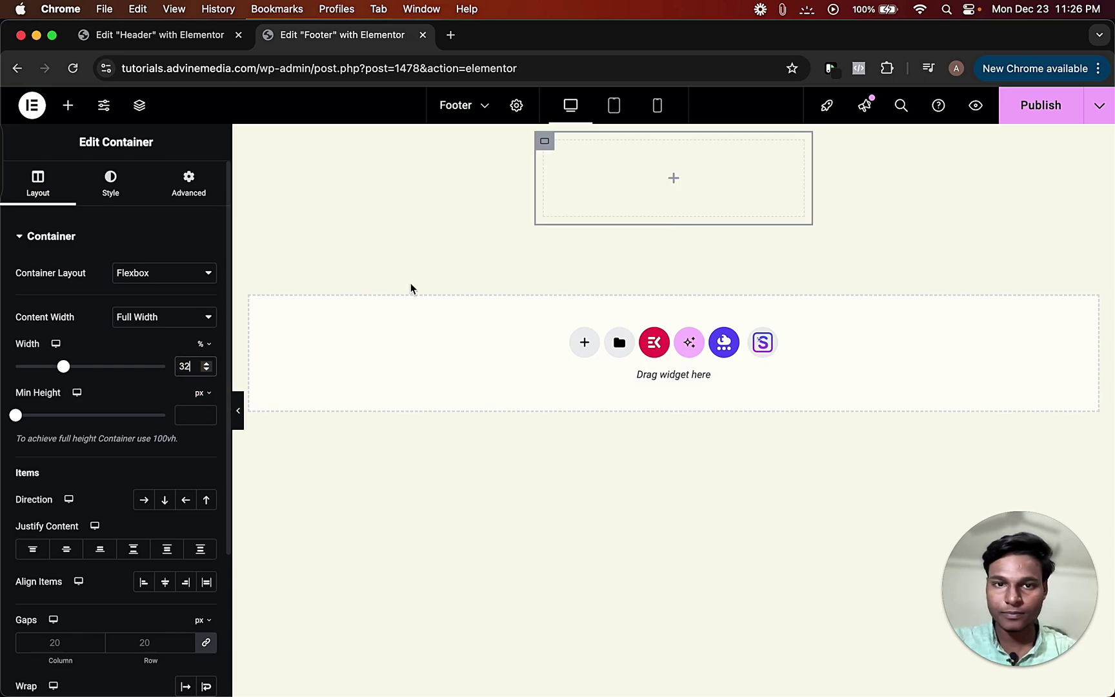
- Duplicate the nested container twice to make three columns in the footer row
right_click(546, 139)
click(570, 195)
right_click(689, 141)
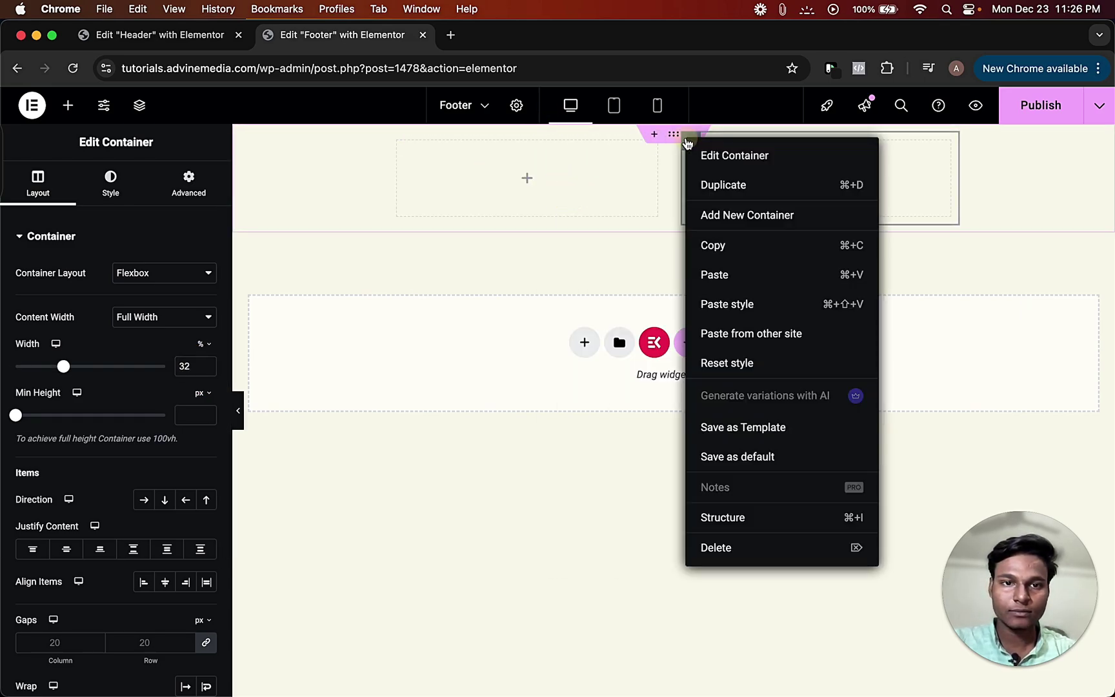
click(701, 185)
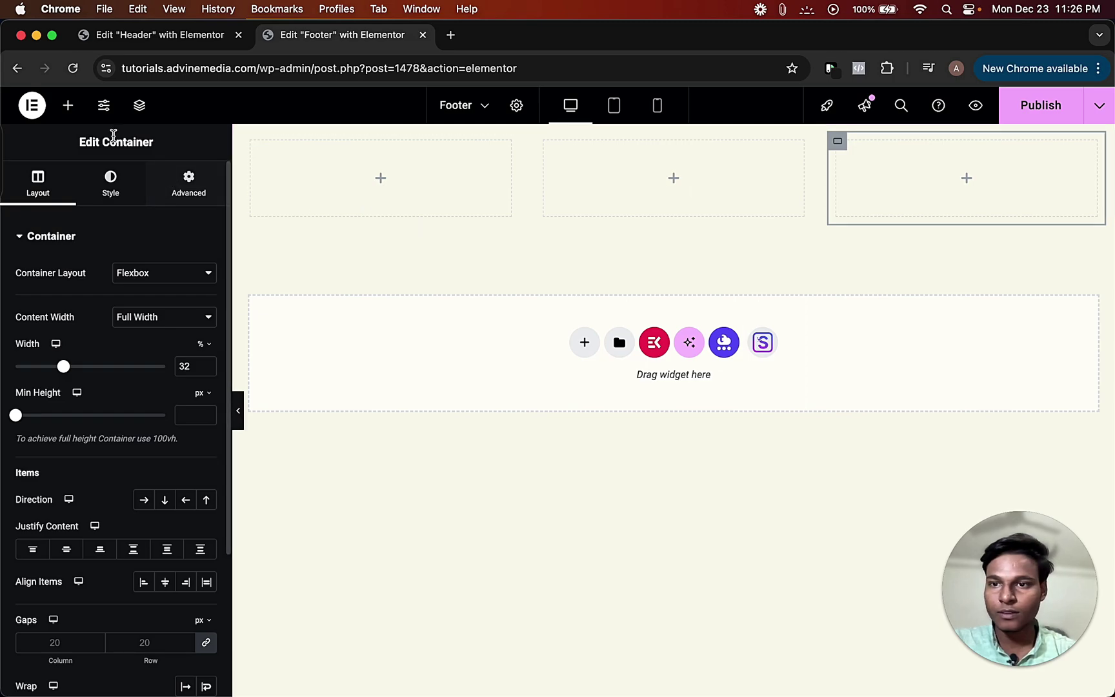
- Find the Image widget and add it to the first footer column
click(68, 107)
click(62, 216)
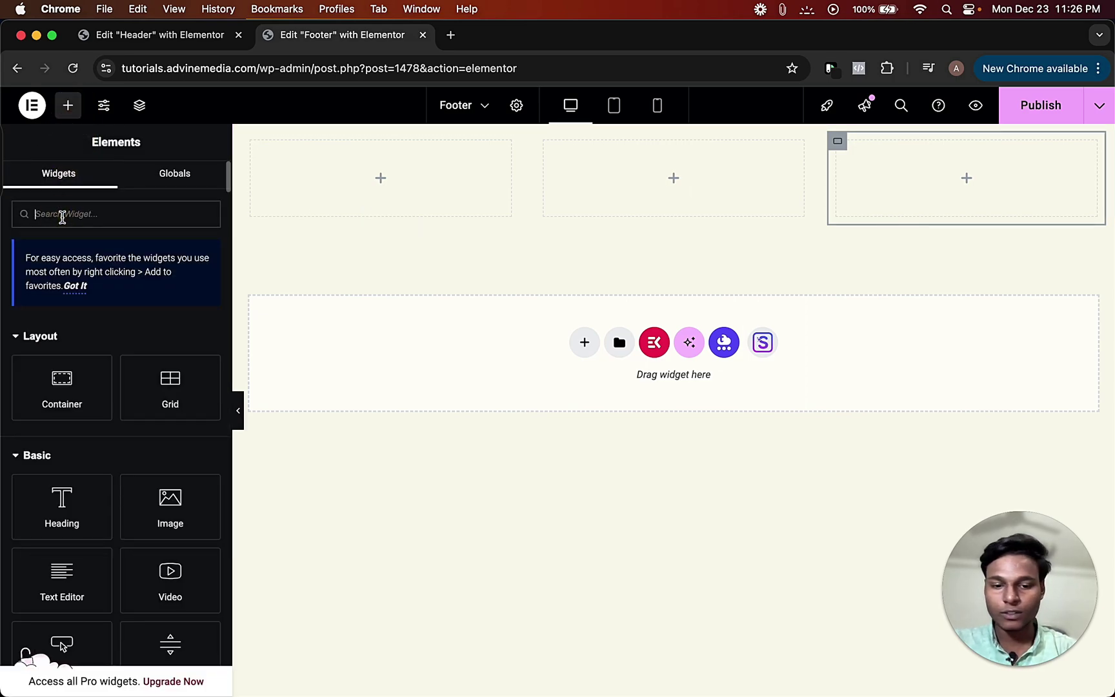
text(IMal)
key(BackSpace)
key(BackSpace)
key(BackSpace)
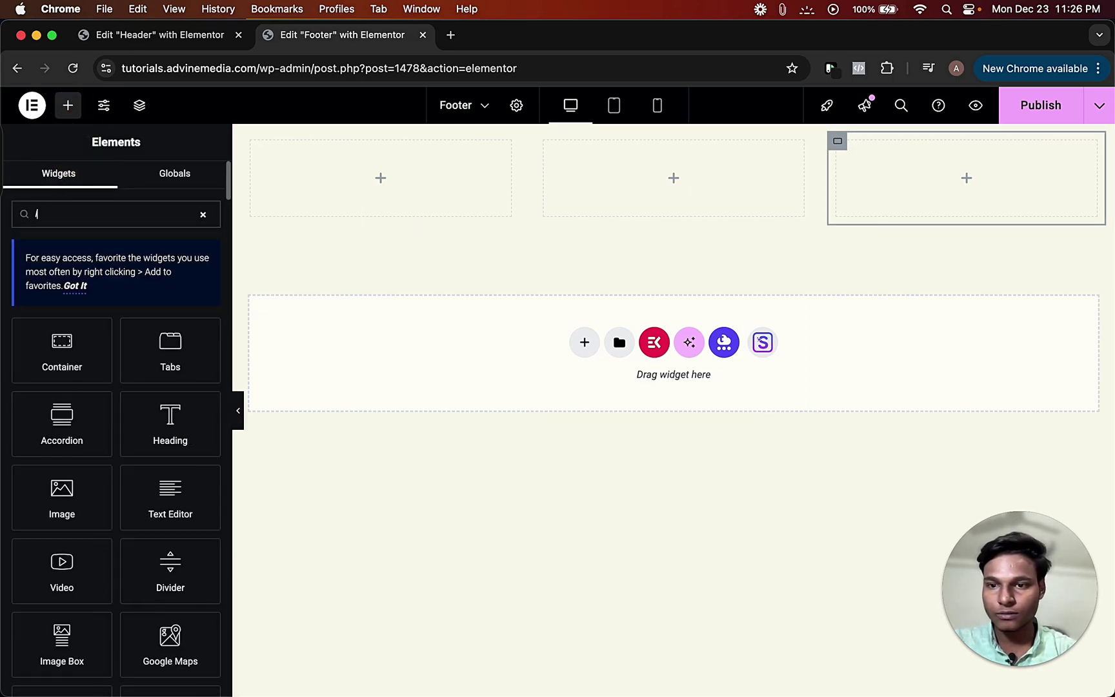
text(mage)
drag(62, 349, 329, 182)
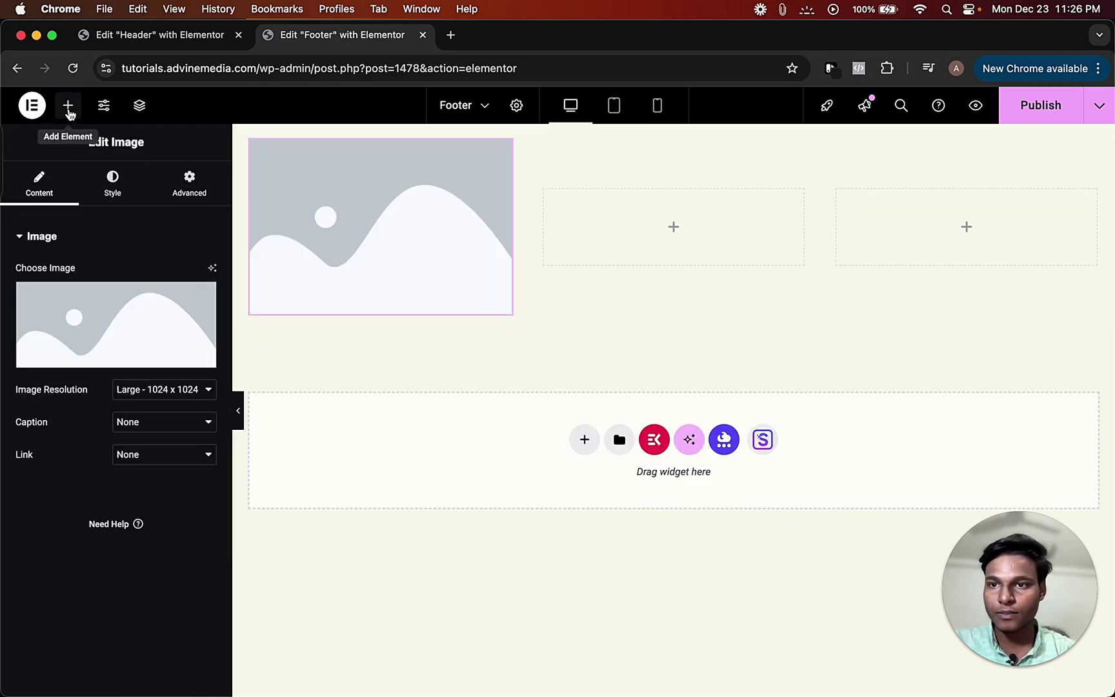
- Set the image to logo-black.svg from the media library
click(132, 281)
click(222, 282)
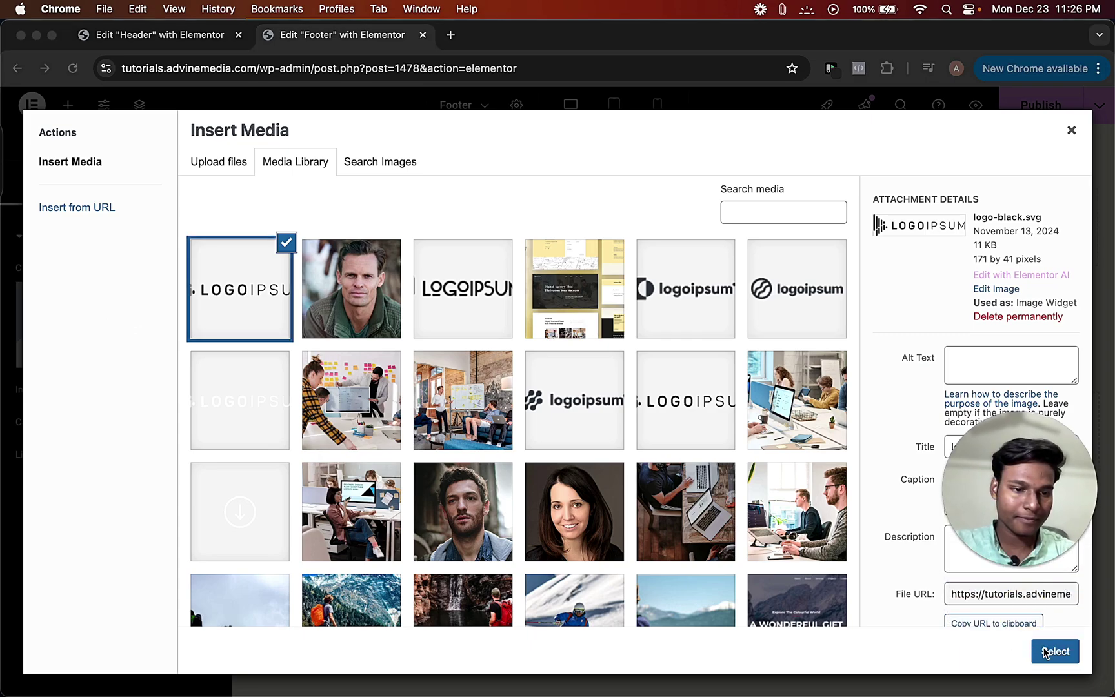
click(1055, 653)
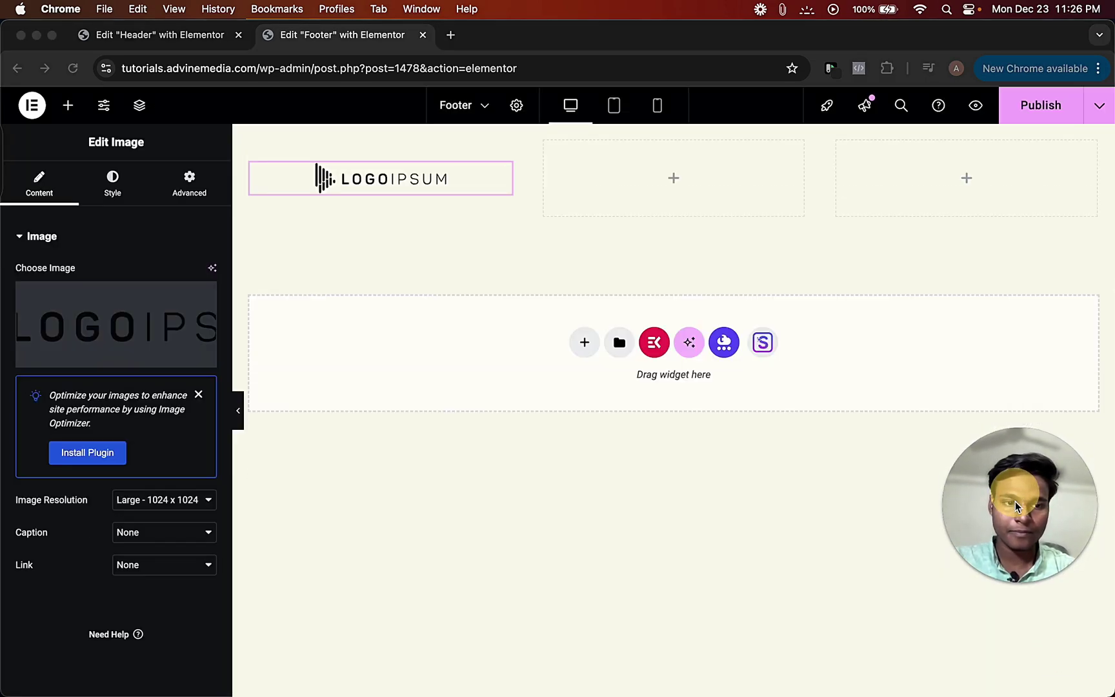
- Add the UAE Navigation Menu widget to the middle column with the menu Footer - company
click(627, 202)
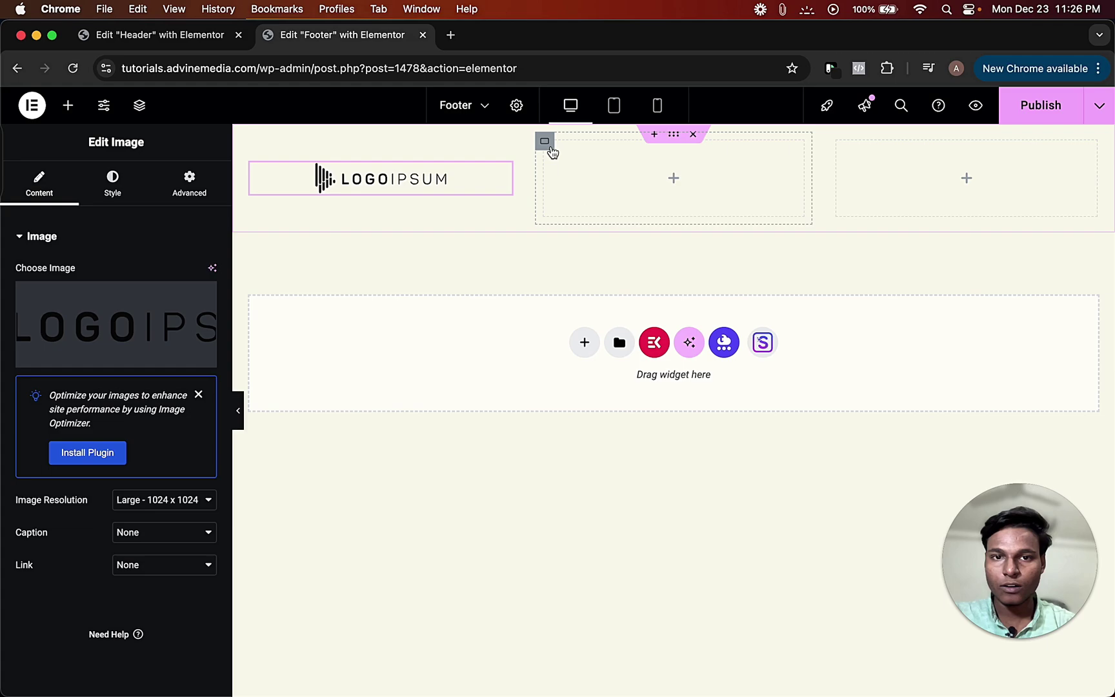
click(67, 106)
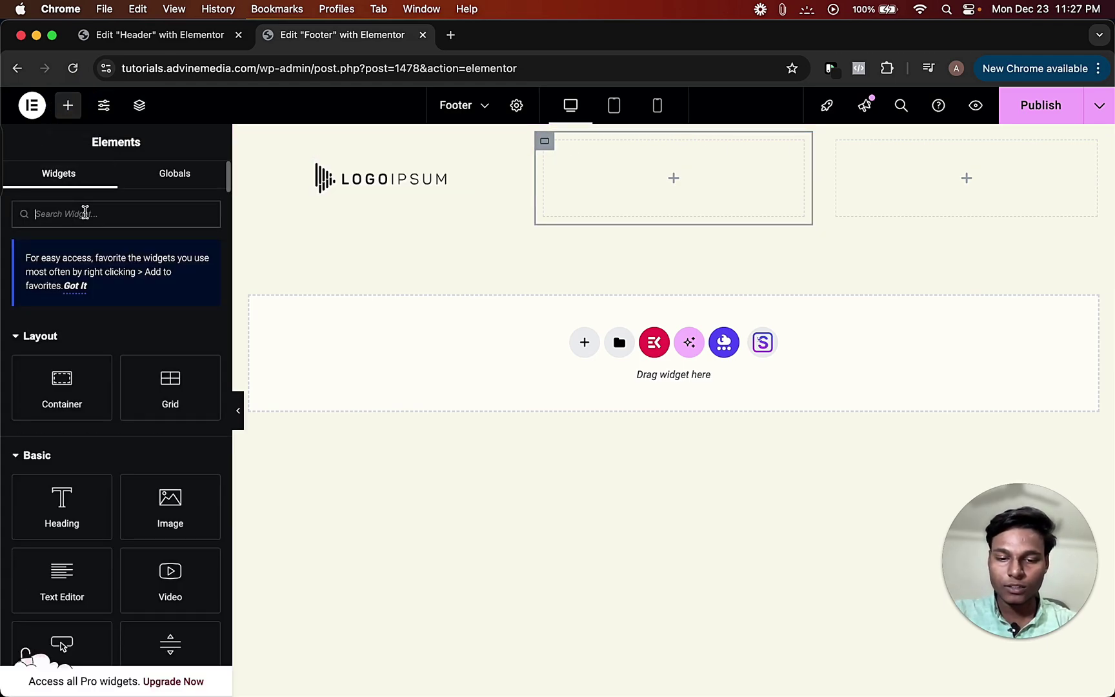
text(nav)
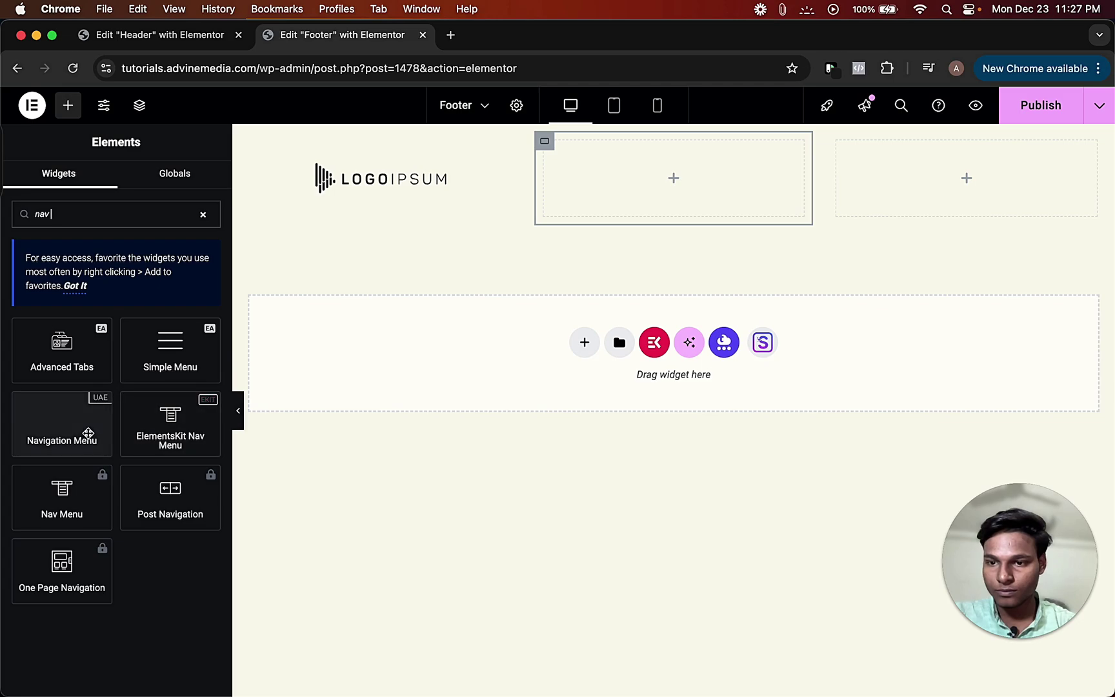
drag(90, 433, 626, 188)
click(161, 279)
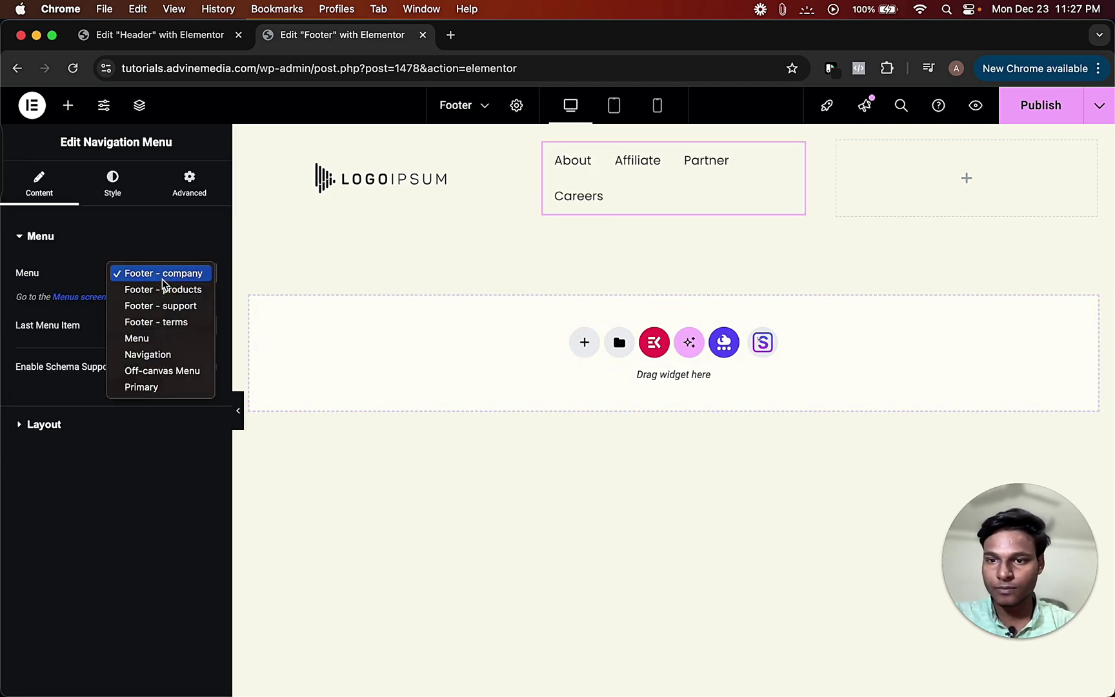
click(169, 278)
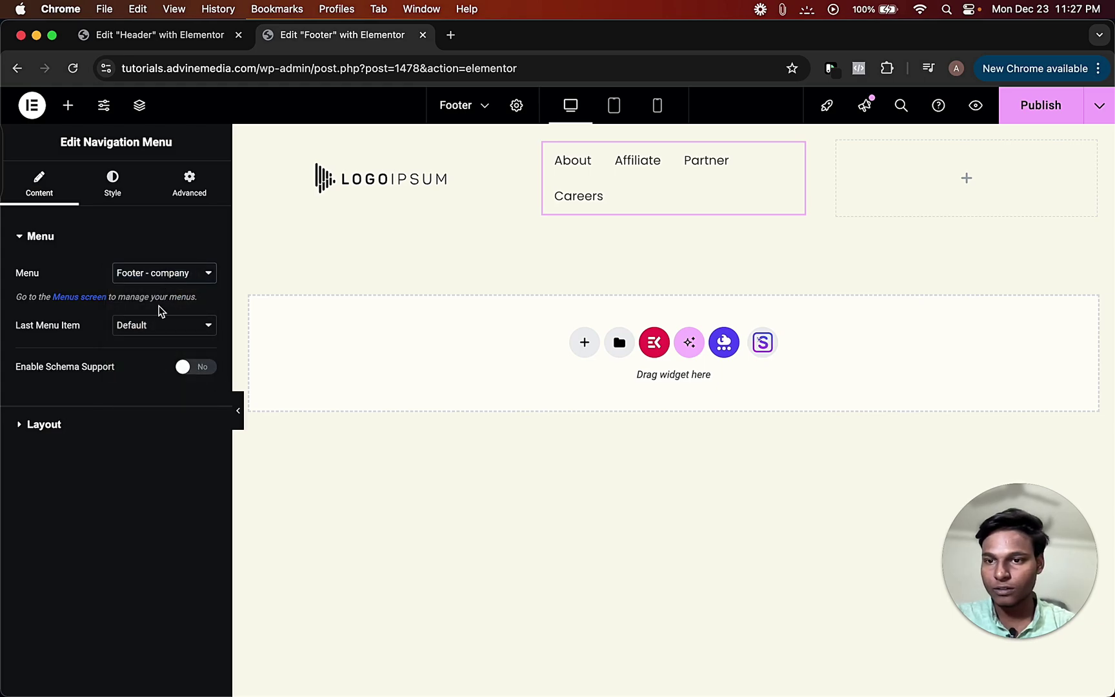
- Set the navigation menu's layout to Vertical and align the outer footer container's items to Start
click(155, 330)
click(154, 323)
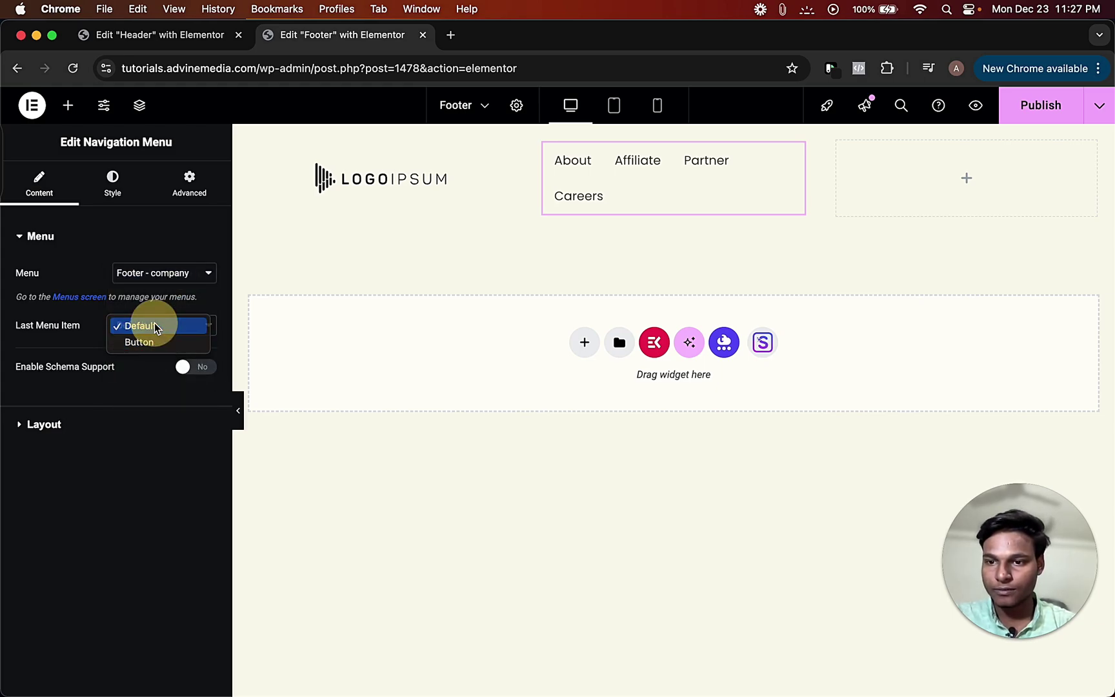
click(96, 438)
scroll(153, 408, down, 1)
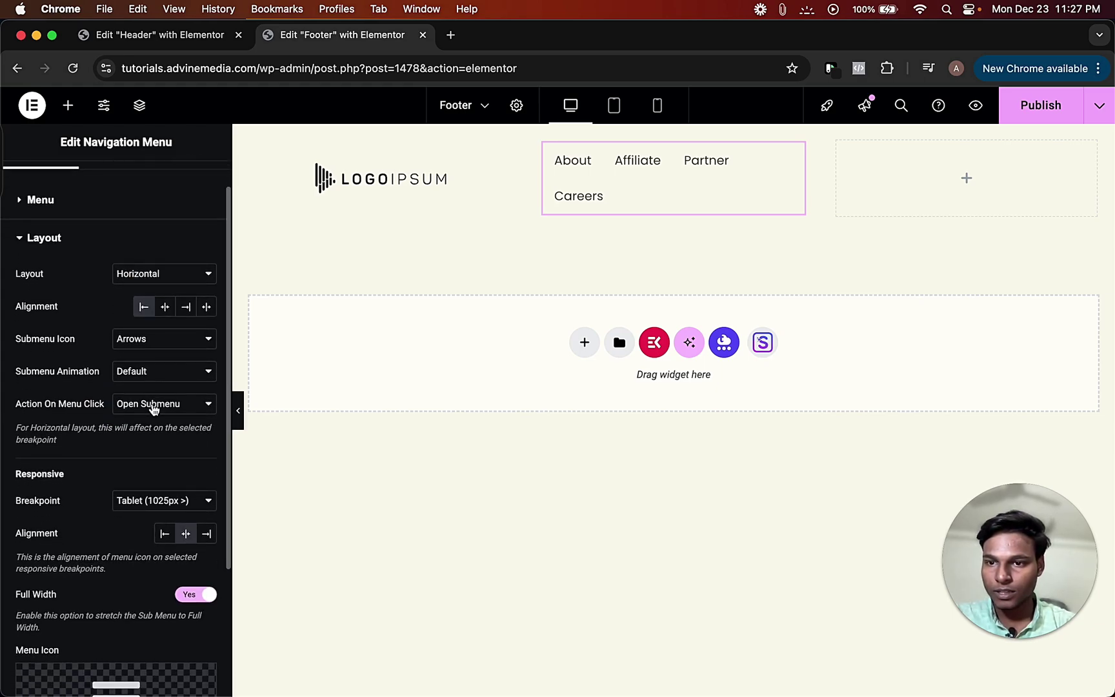
click(156, 291)
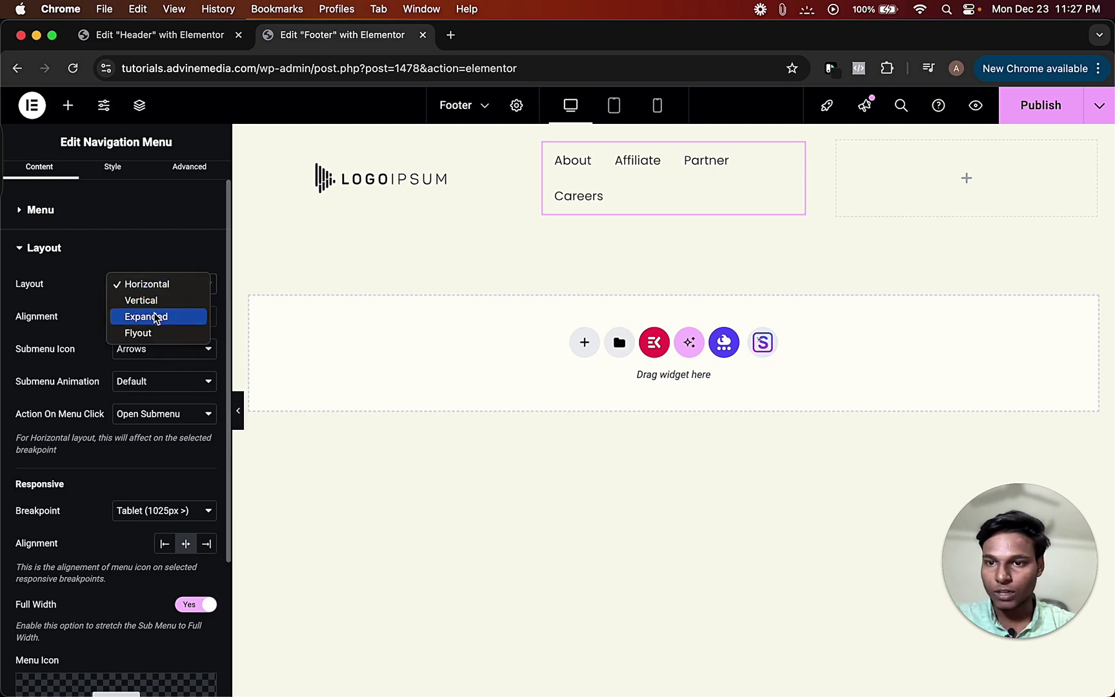
key(Escape)
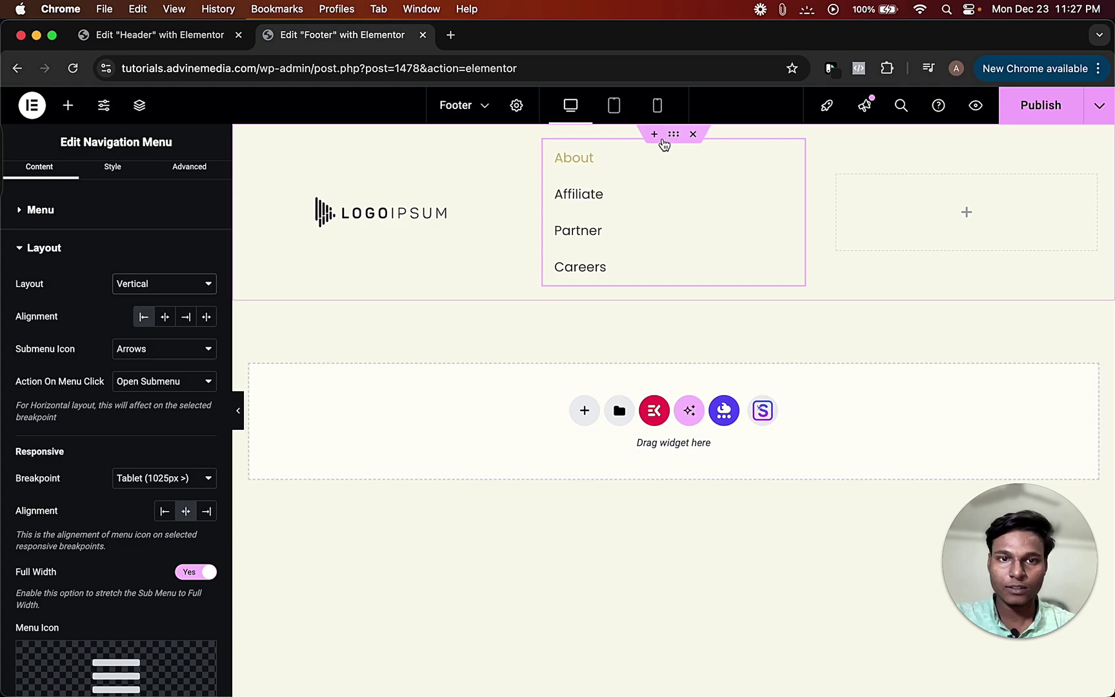
click(673, 141)
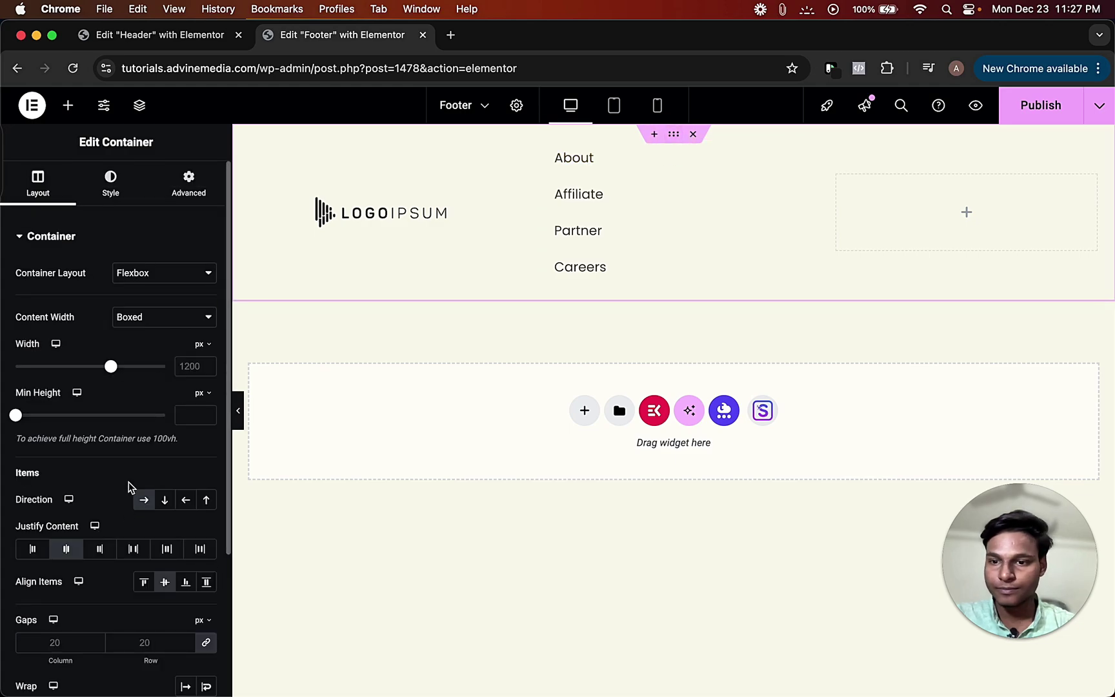
click(142, 582)
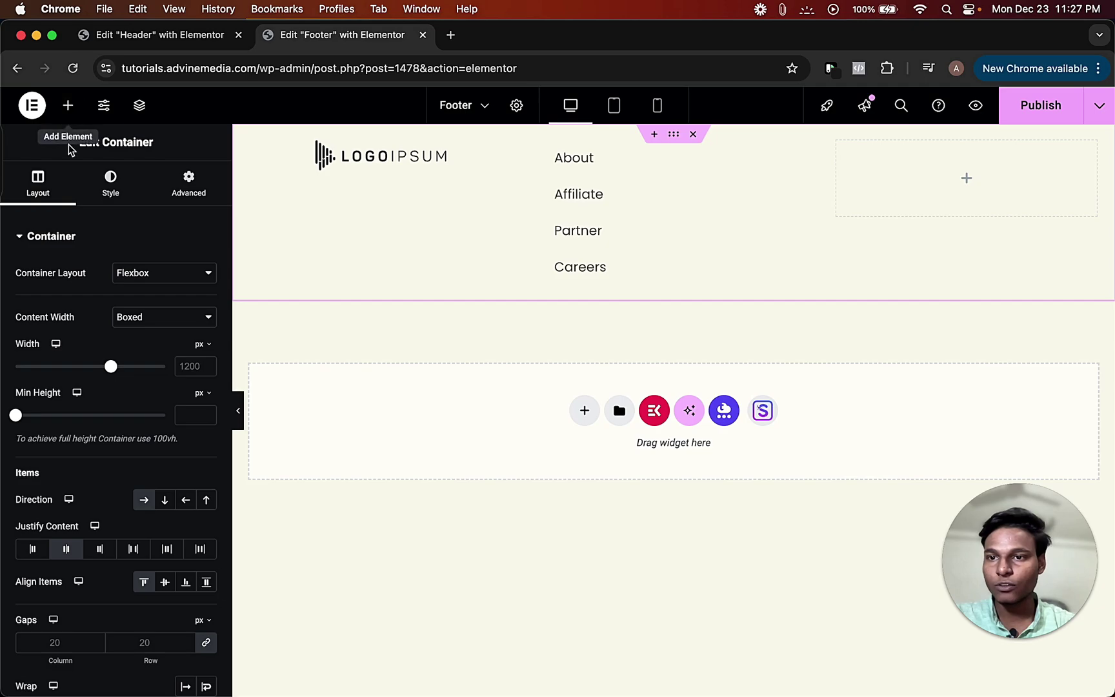
- Add a Google Maps widget to the third footer column
click(68, 106)
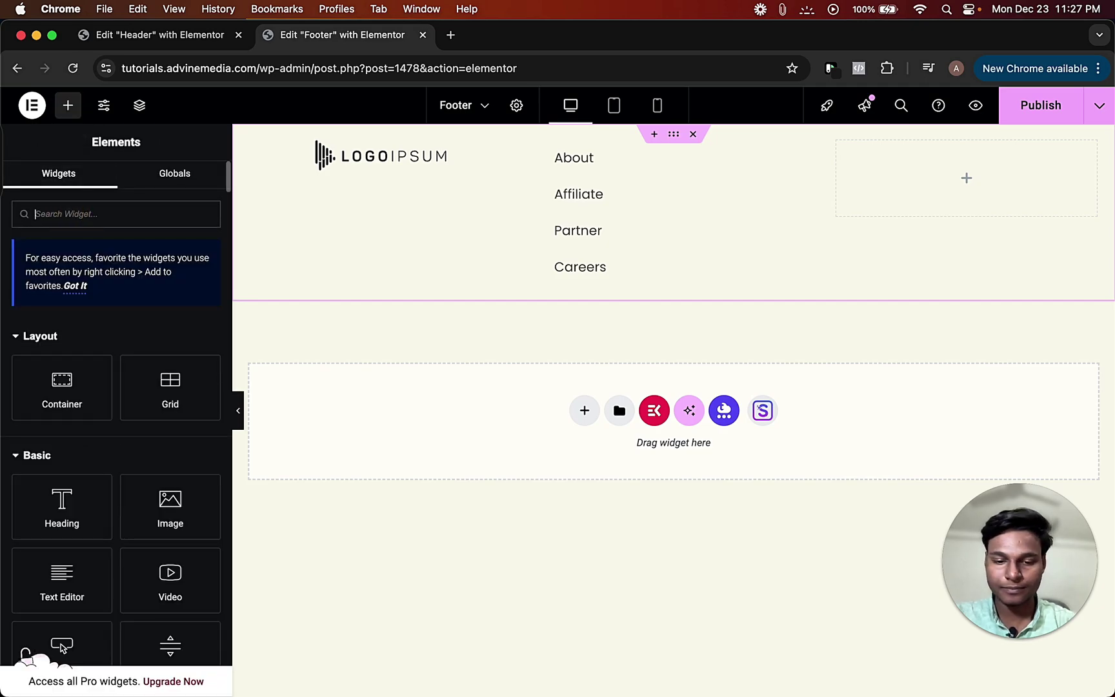
text(map)
drag(75, 368, 905, 193)
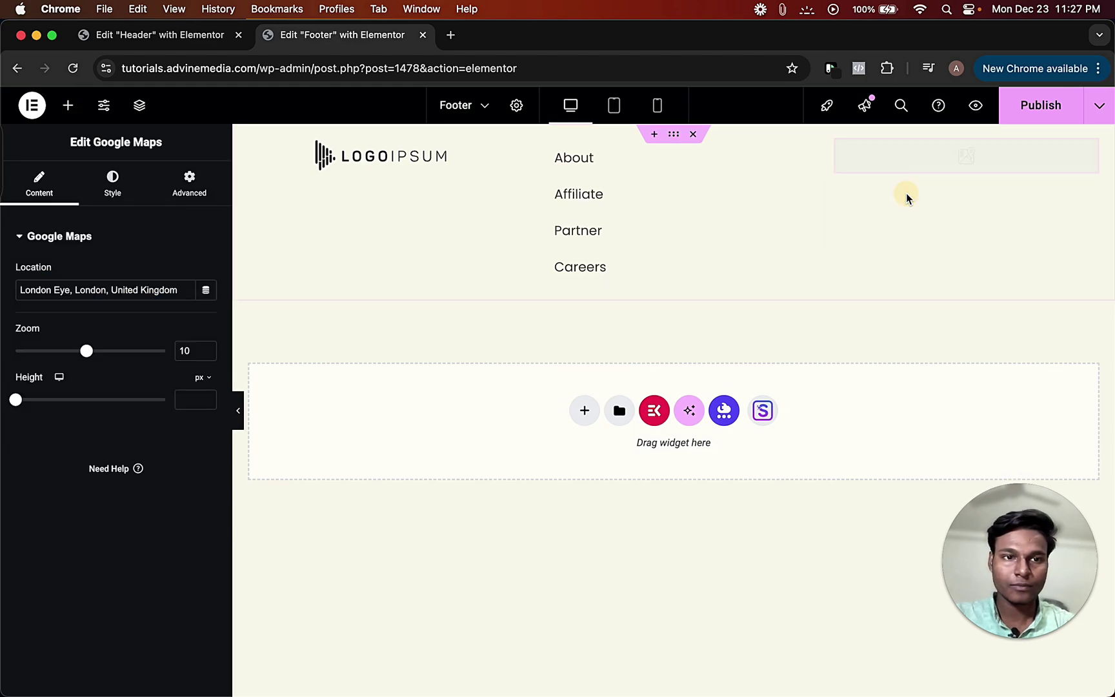
click(97, 291)
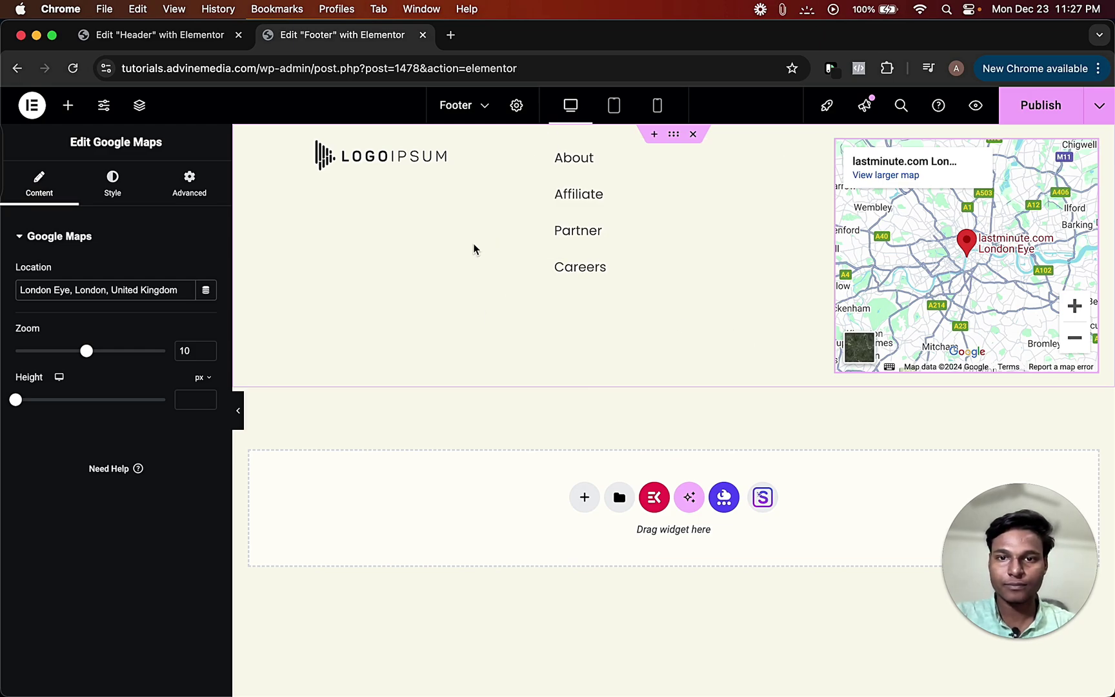
- Add a Text Editor widget below the logo in the first column
click(389, 162)
click(60, 116)
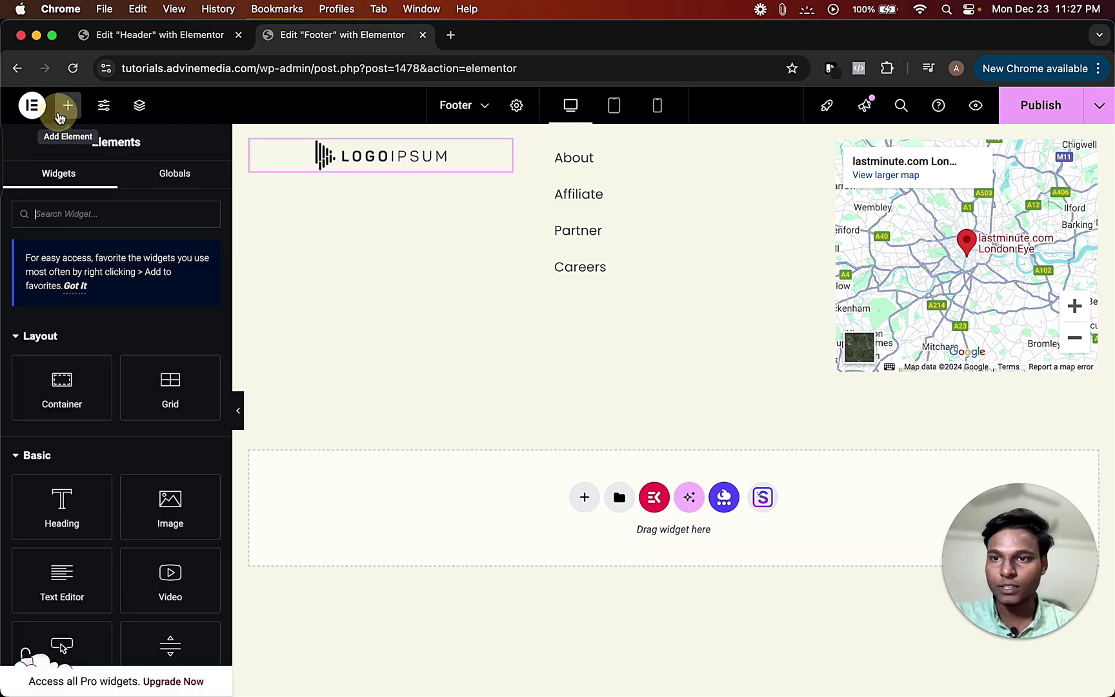
click(76, 216)
text(Text)
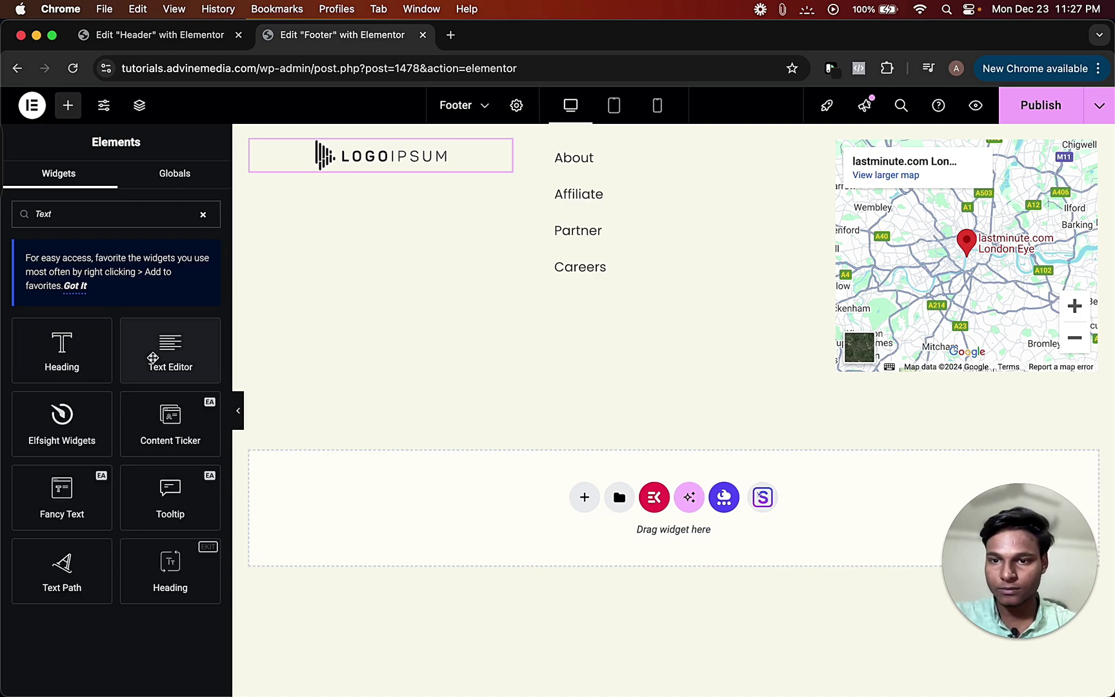
drag(150, 356, 308, 165)
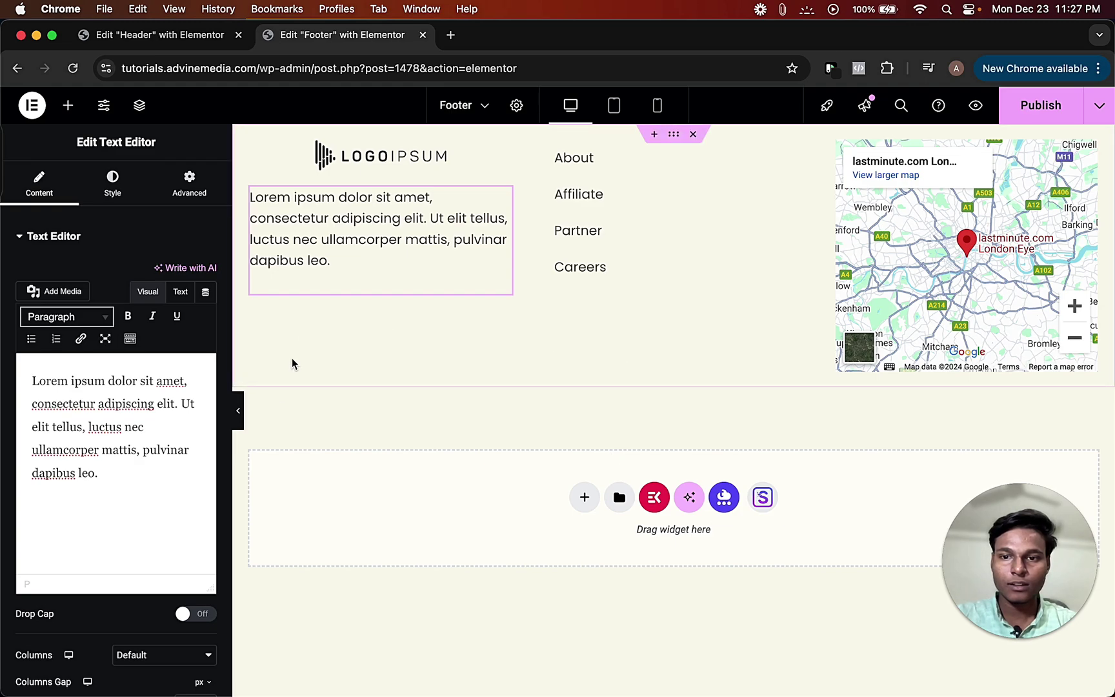
- Preview the footer at full width, and resize the columns by narrowing the logo column and widening the menu column to about 34.5%
click(238, 410)
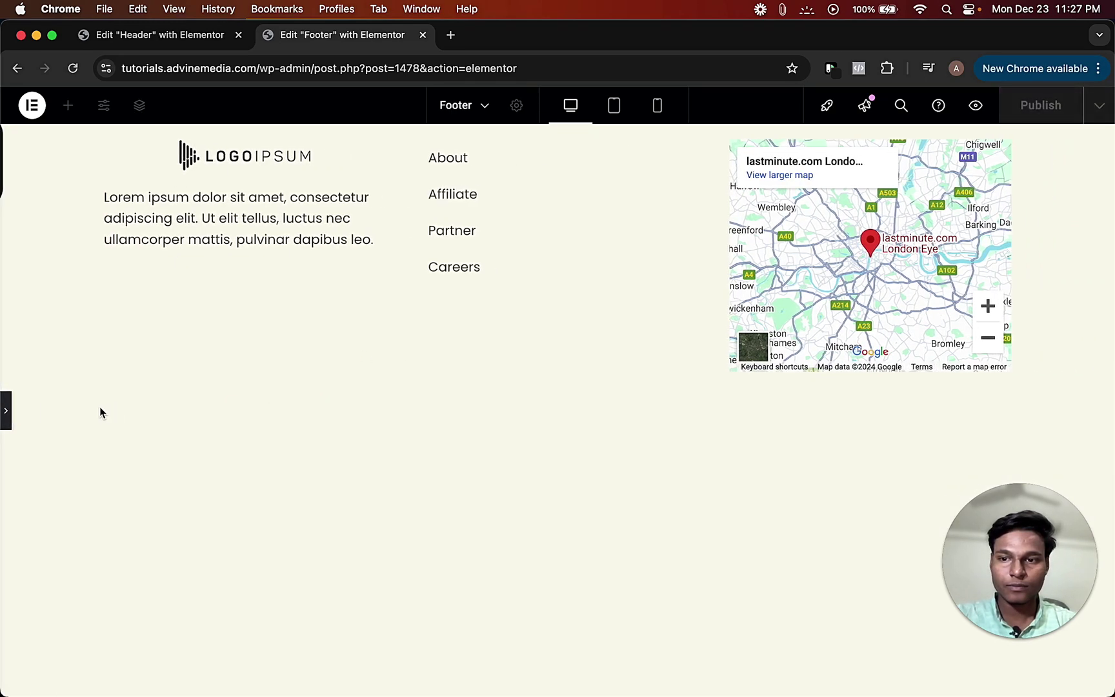
click(7, 410)
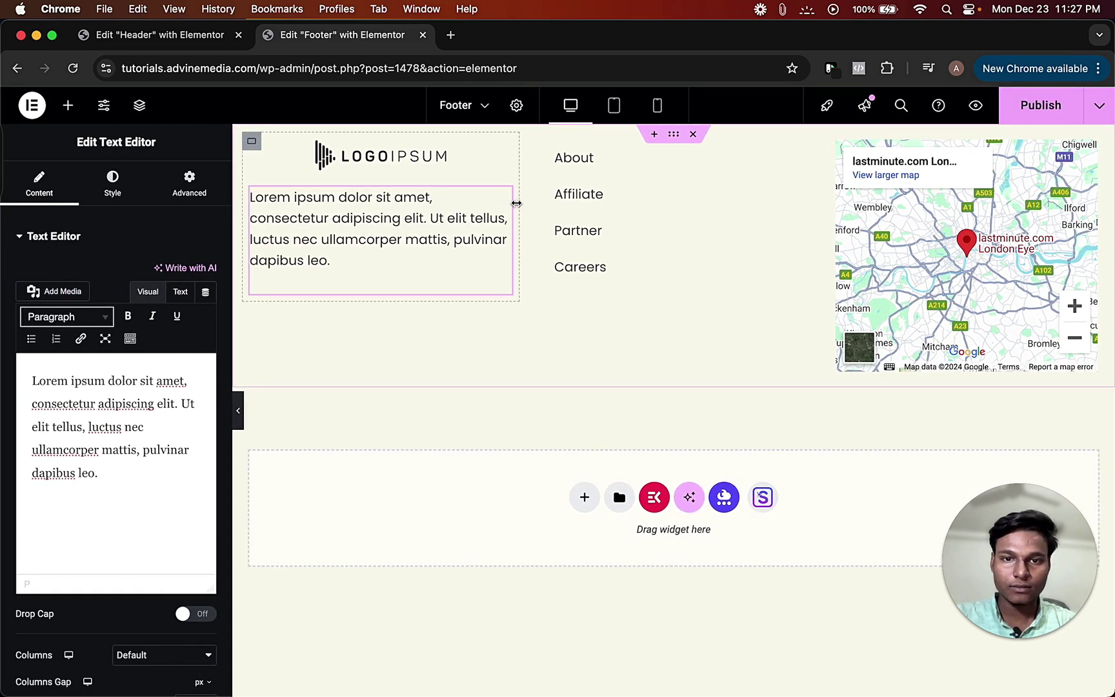
drag(516, 203, 482, 213)
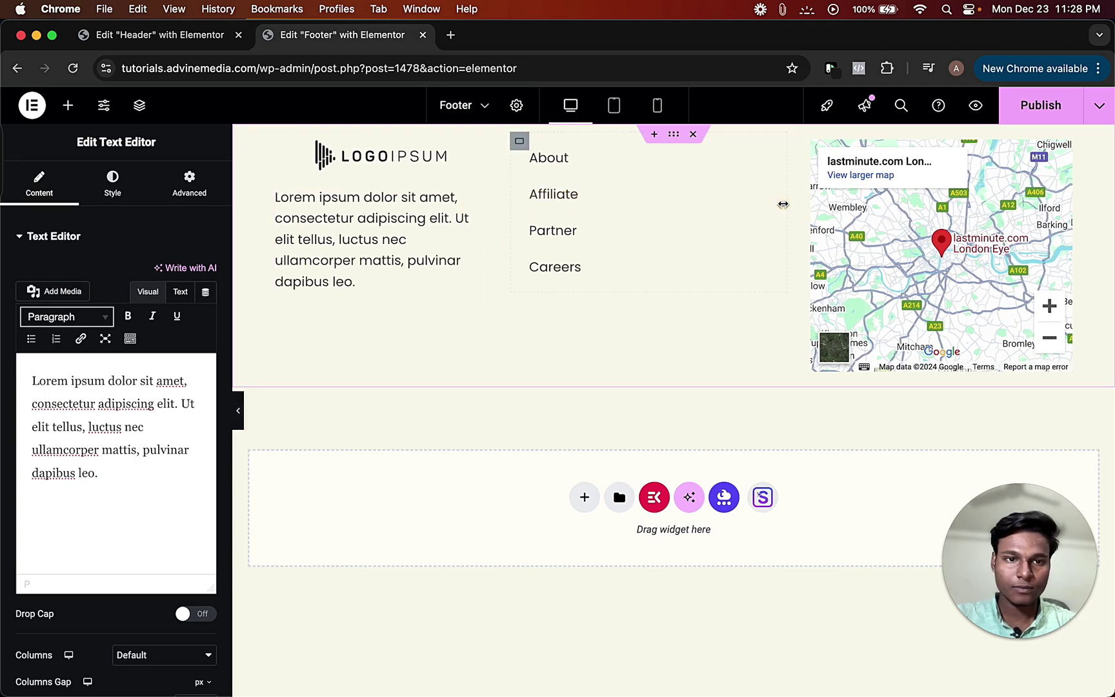
drag(783, 205, 819, 205)
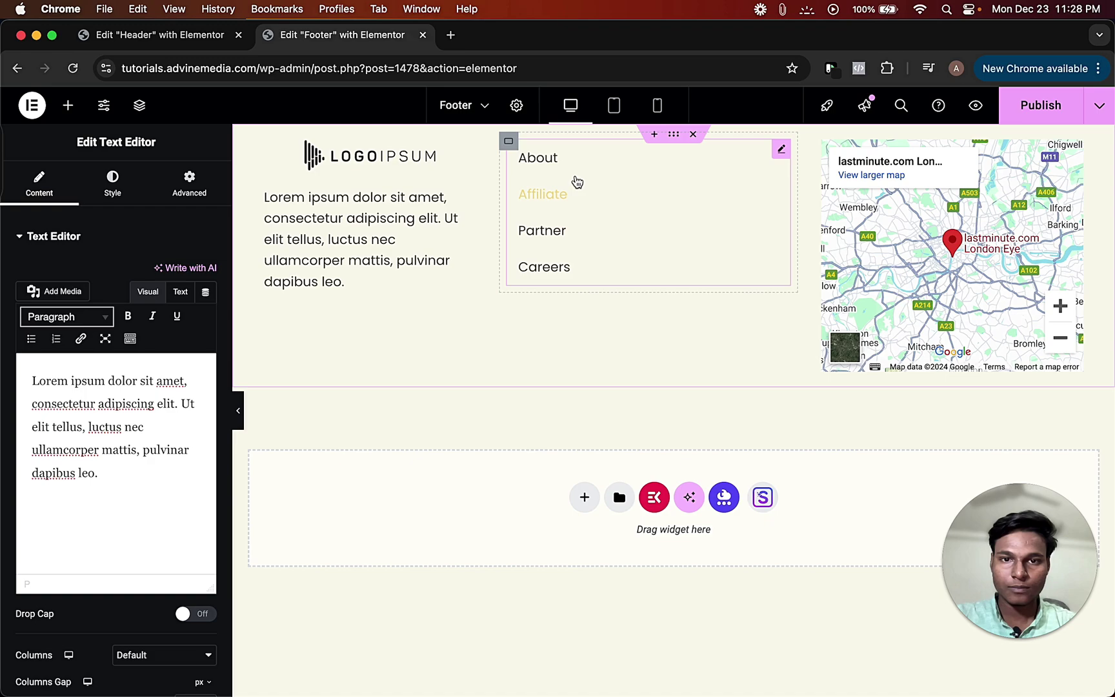
- Set the footer navigation menu's padding to 50 px on the left and 0 px on the top, right and bottom, with the sides unlinked
click(508, 141)
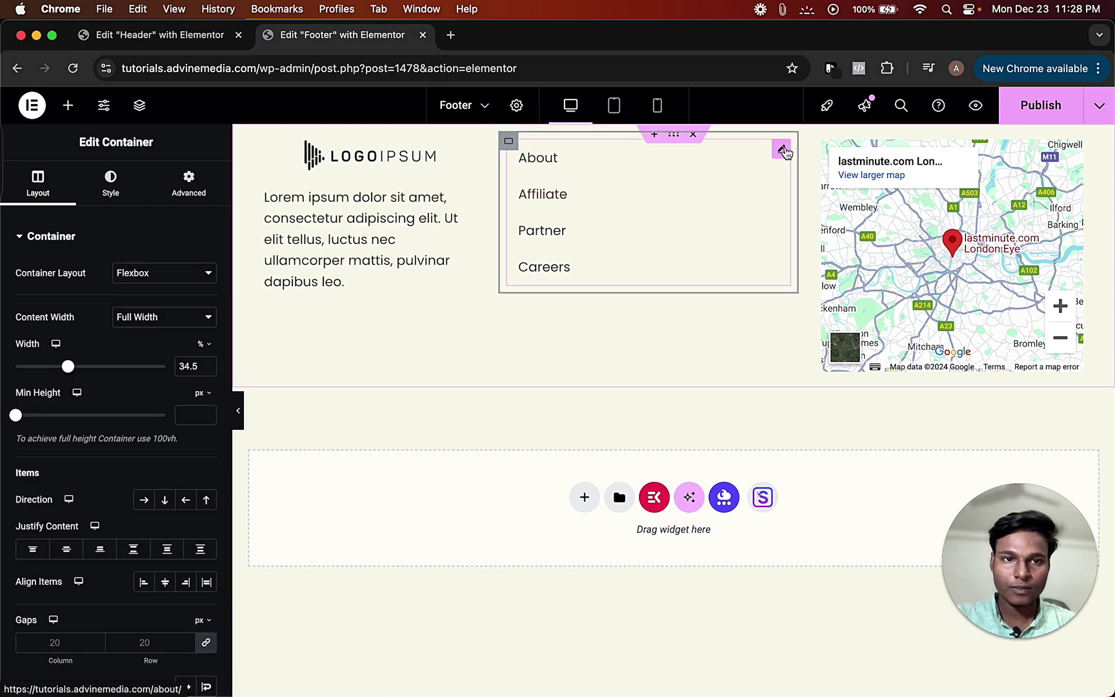
click(783, 151)
click(189, 183)
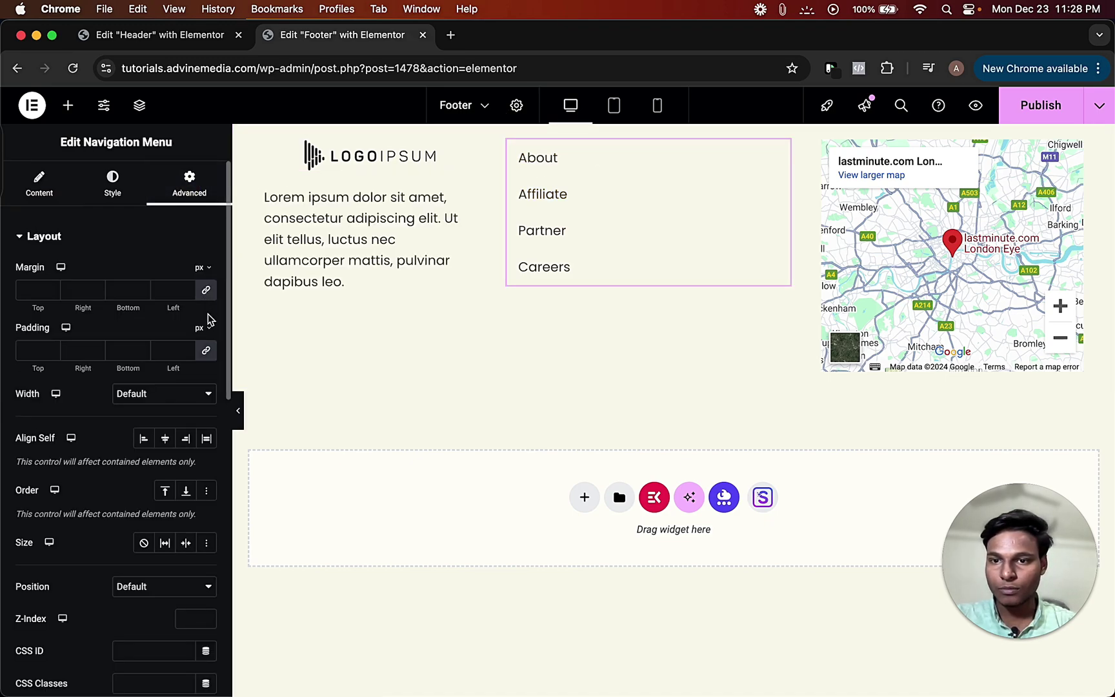
click(125, 345)
text(0)
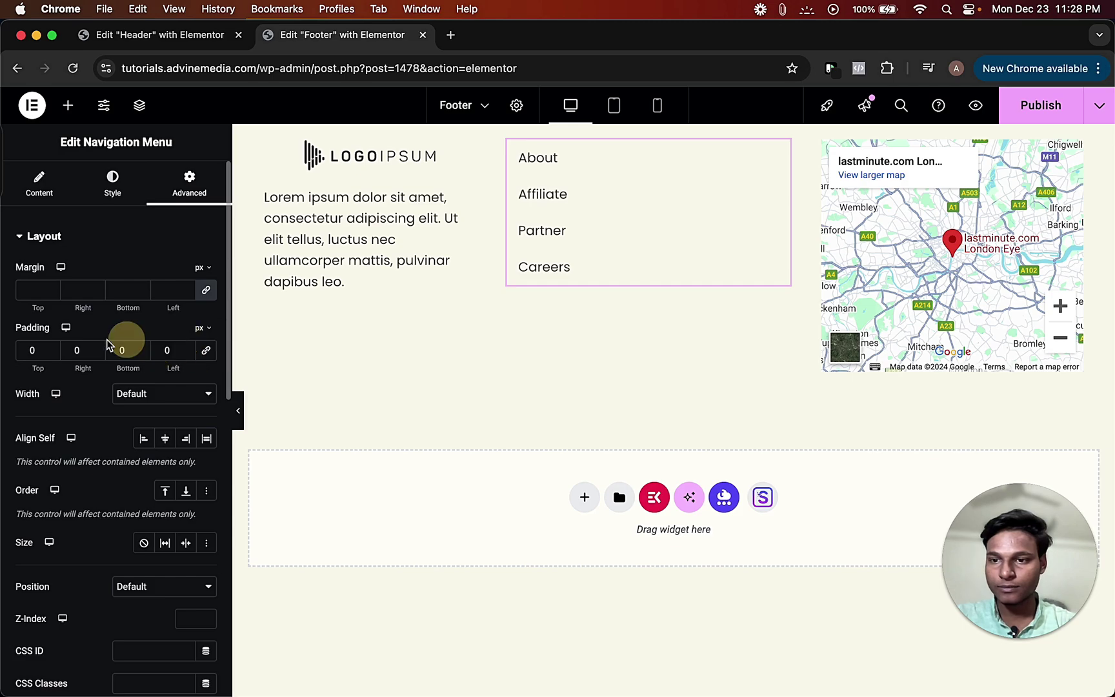
click(186, 350)
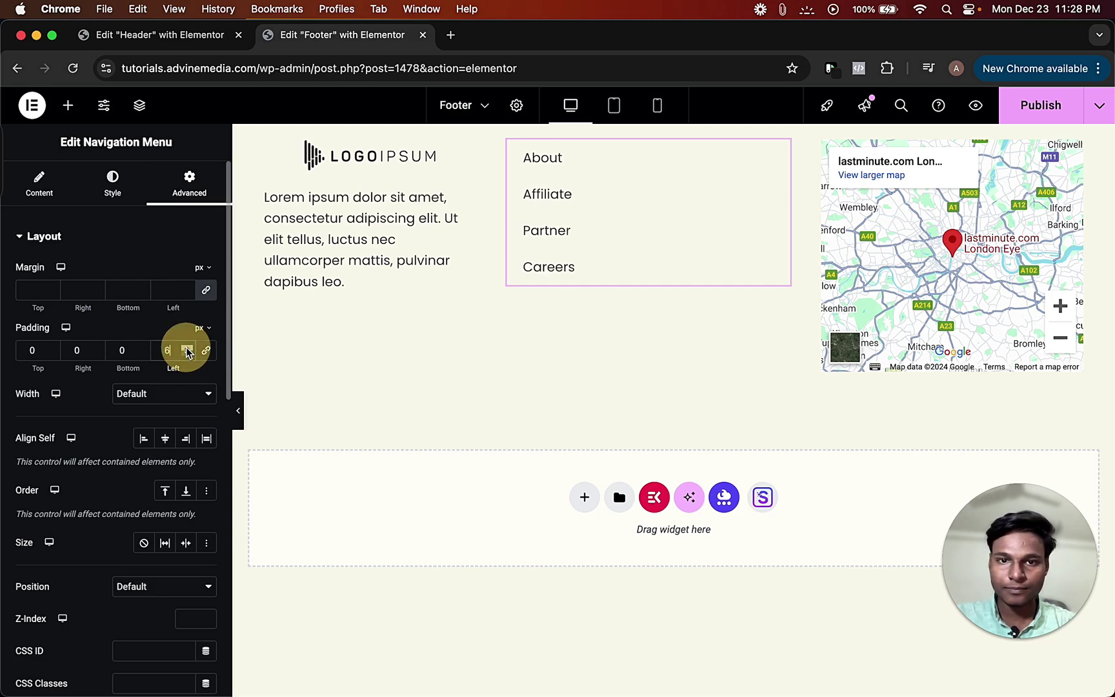
drag(187, 350, 186, 351)
click(186, 350)
click(187, 350)
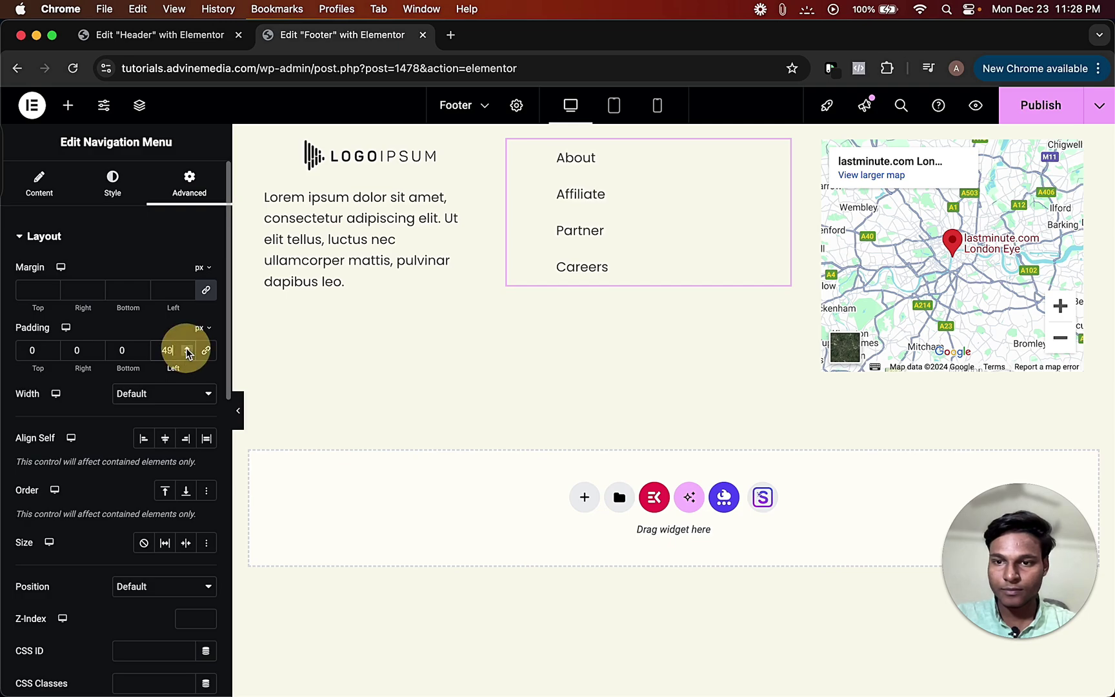
click(186, 350)
- Preview the footer at full width without the editing panel, restore the panel, and publish the footer
click(238, 411)
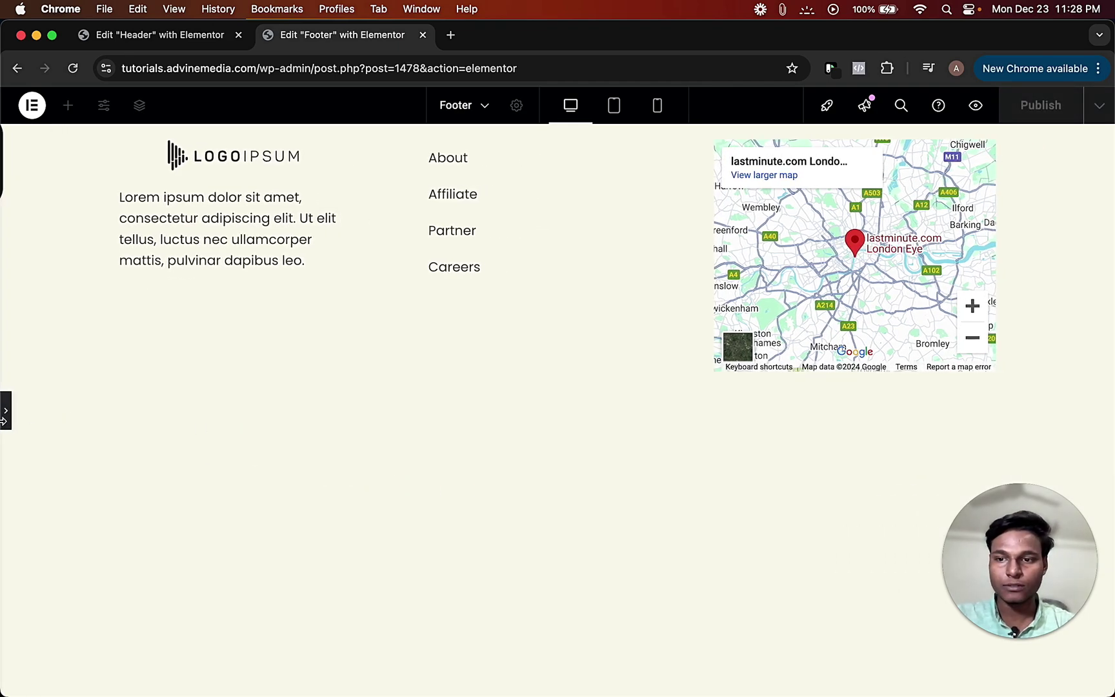
click(7, 413)
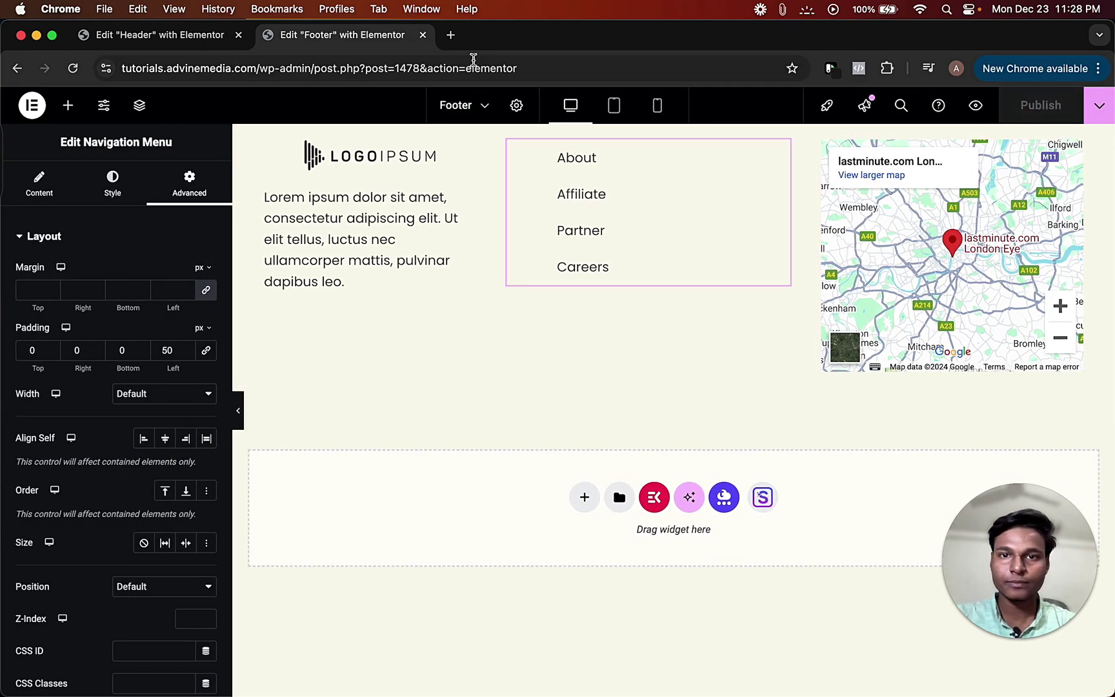
- Open tutorials.advinemedia.com in a new browser tab and check the live homepage's footer
click(450, 35)
text(t)
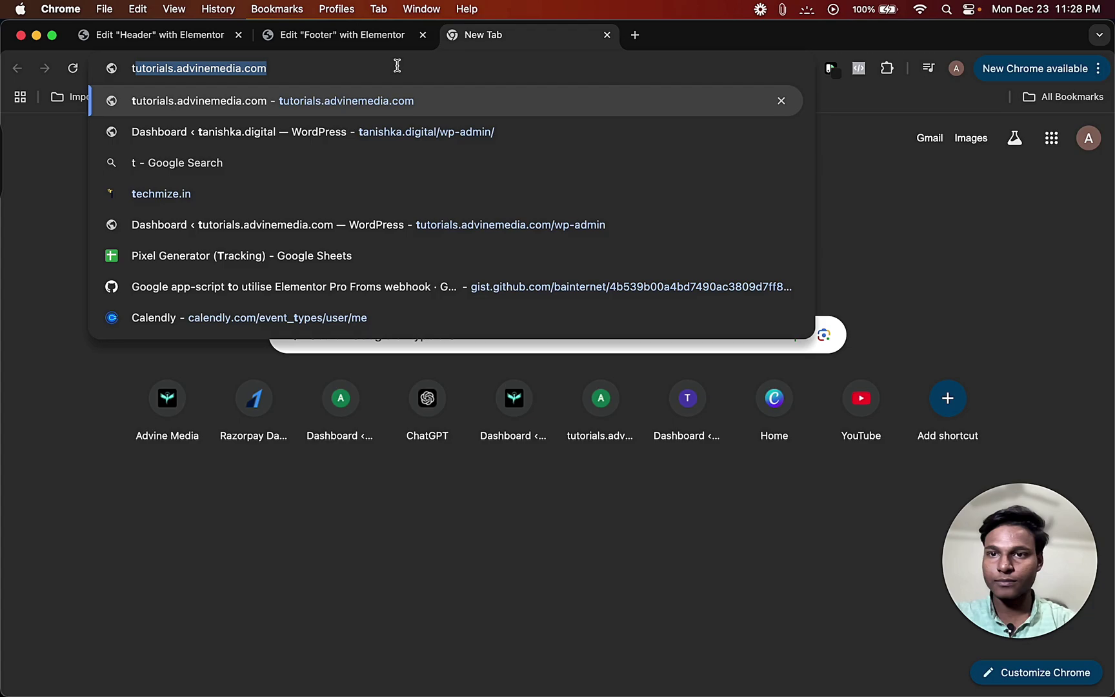
key(Return)
scroll(599, 284, down, 20)
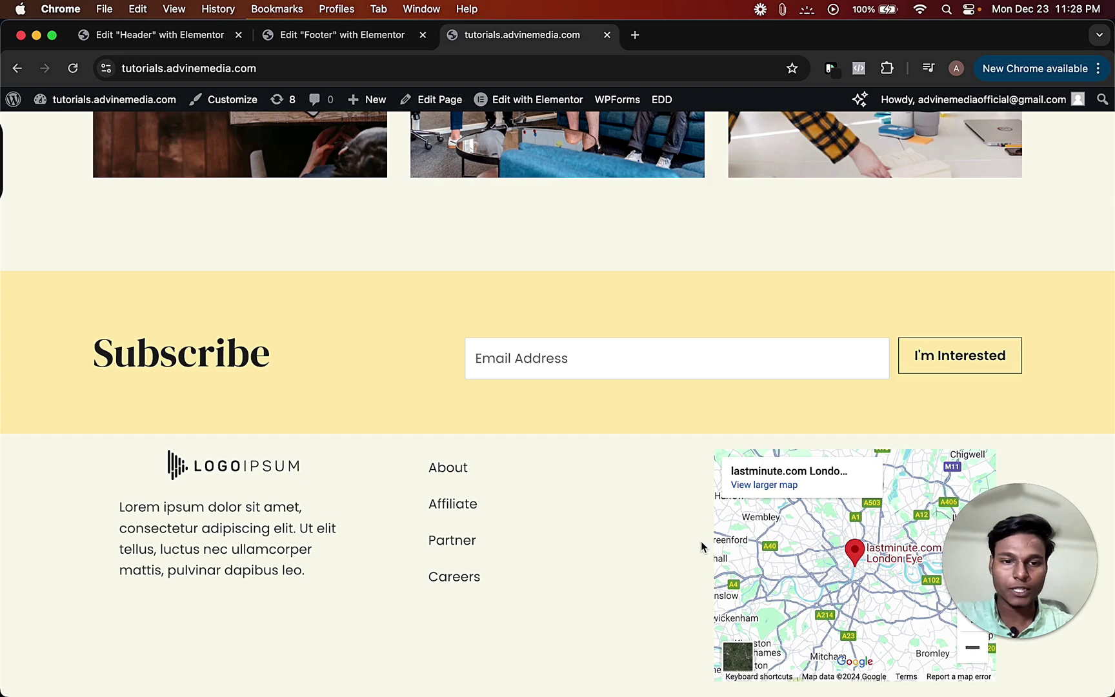
scroll(580, 473, up, 20)
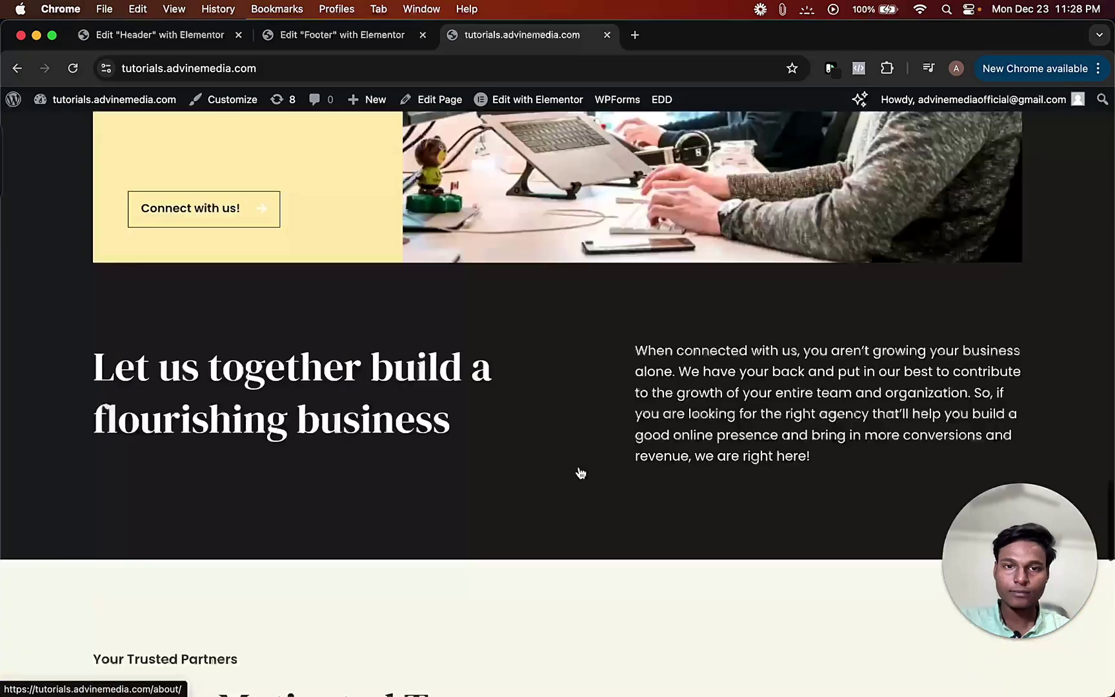